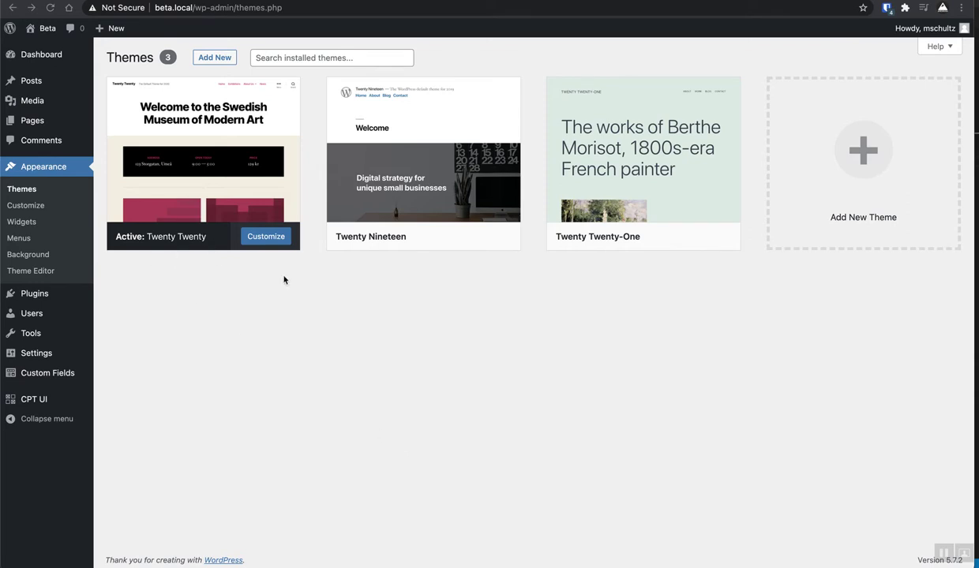
Create a new folder named twenty-twenty-child inside the themes folder.
{"action": "key", "text": "super+Tab"}
{"action": "key", "text": "super+Tab"}
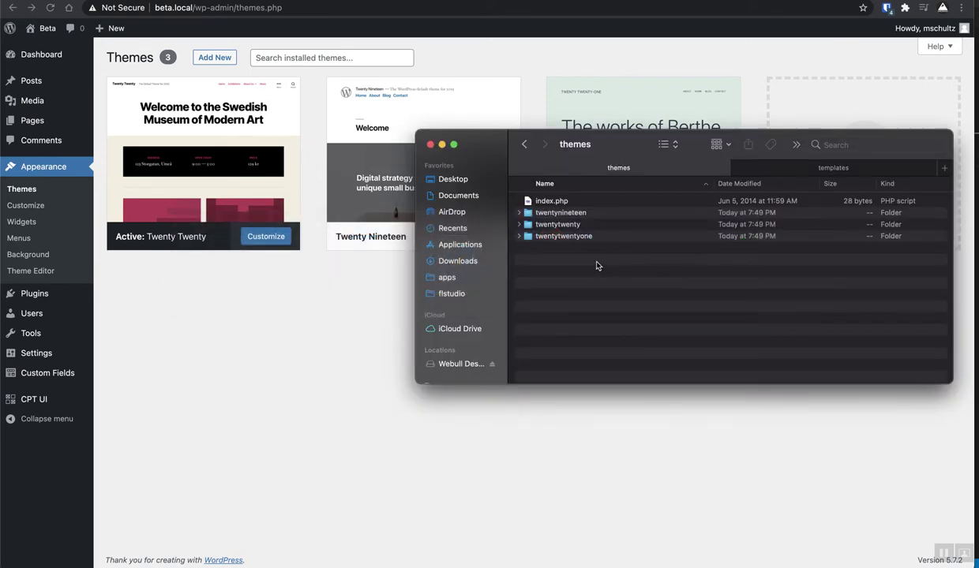
{"action": "right_click", "coordinate": [597, 266]}
{"action": "left_click", "coordinate": [614, 269]}
{"action": "type", "text": "twenty-twenty"}
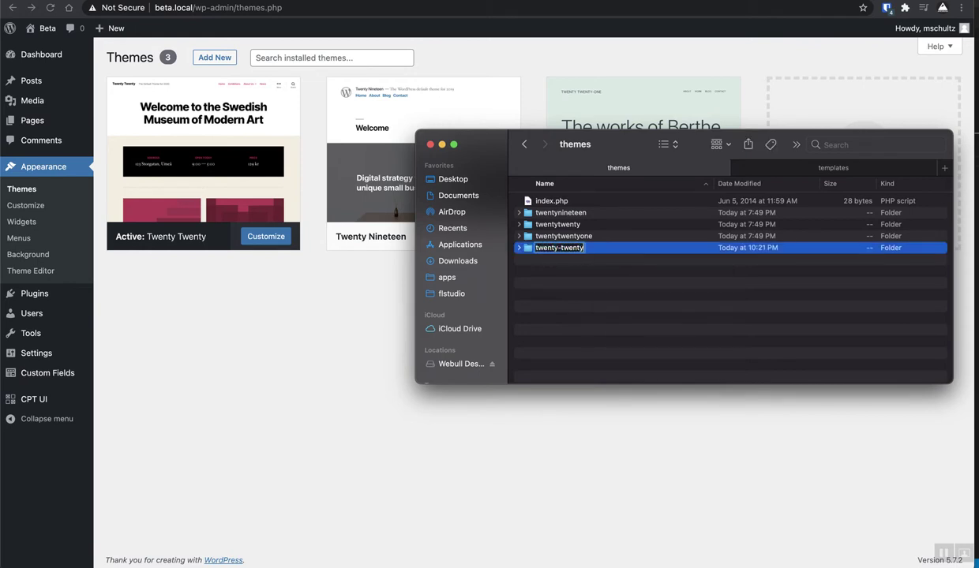
{"action": "type", "text": "-child"}
{"action": "key", "text": "Return"}
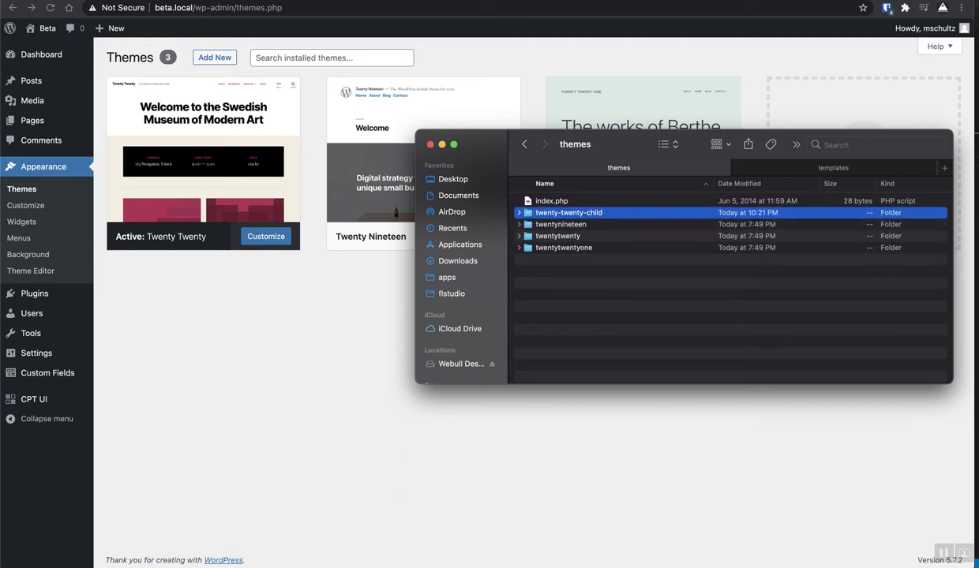
Paste index.php into twenty-twenty-child and duplicate it as style.css, keeping the .css extension.
{"action": "left_click", "coordinate": [543, 201]}
{"action": "double_click", "coordinate": [553, 213]}
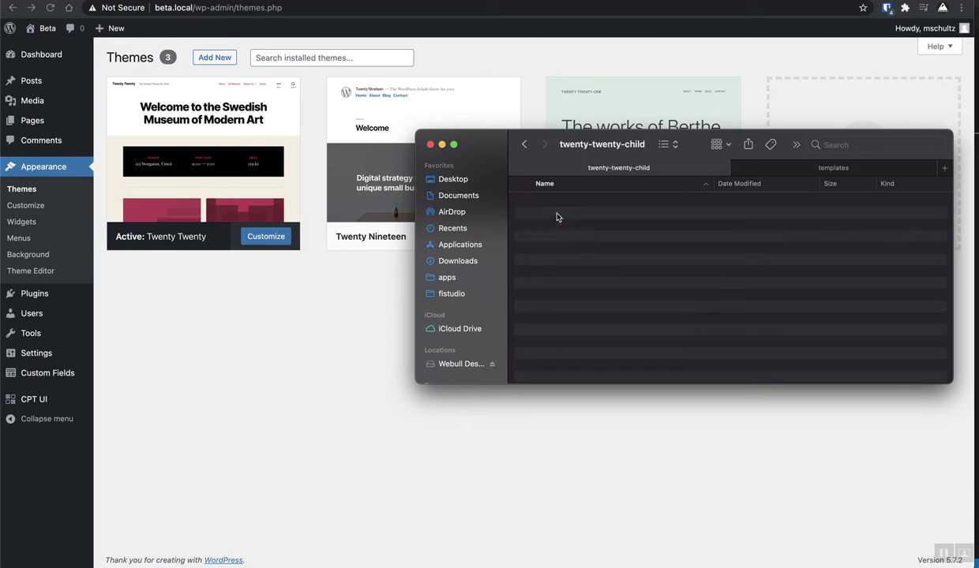
{"action": "key", "text": "super+v"}
{"action": "left_click", "coordinate": [557, 207]}
{"action": "left_click", "coordinate": [563, 220]}
{"action": "left_click", "coordinate": [557, 206]}
{"action": "key", "text": "super+d"}
{"action": "key", "text": "Return"}
{"action": "type", "text": "style.css"}
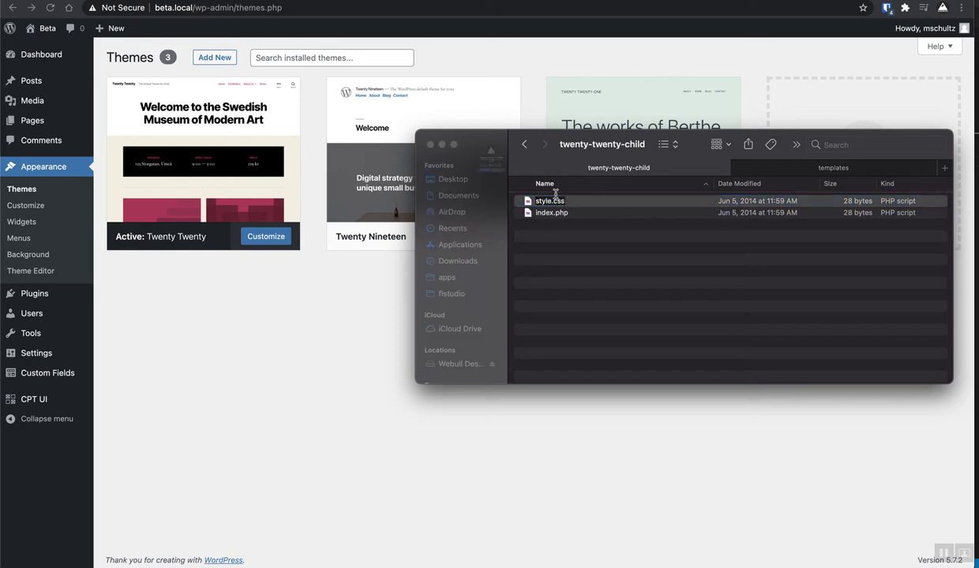
{"action": "left_click", "coordinate": [526, 213]}
{"action": "left_click", "coordinate": [563, 204]}
Rename index.php to functions.php and open it in the editor.
{"action": "key", "text": "Return"}
{"action": "type", "text": "functions"}
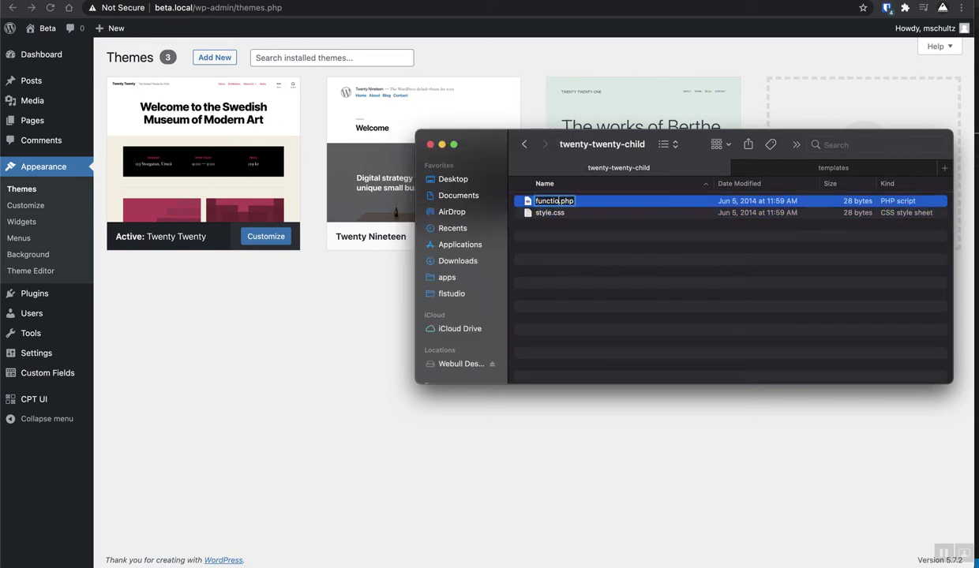
{"action": "key", "text": "Return"}
{"action": "double_click", "coordinate": [557, 203]}
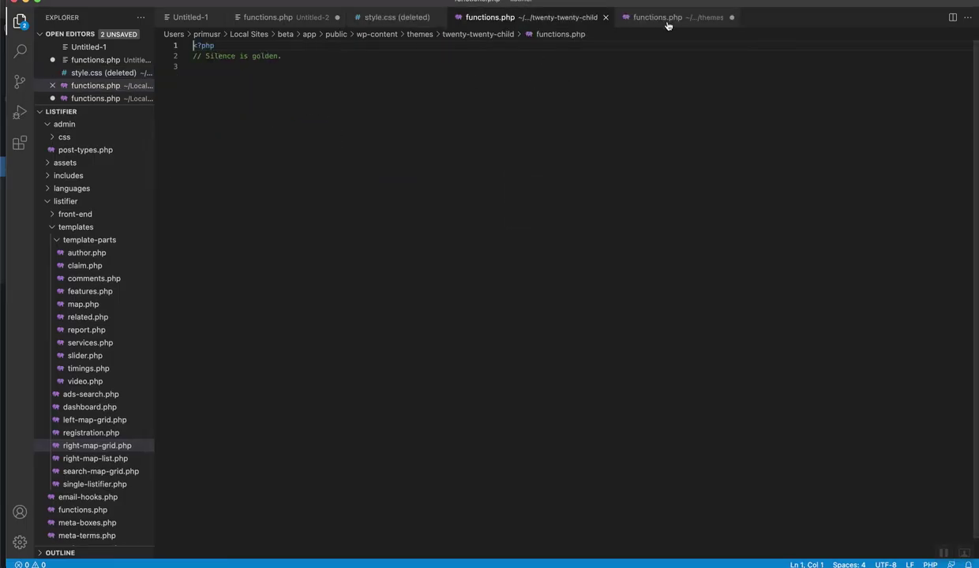
Copy the enqueue-styles function from the parent theme's functions.php.
{"action": "left_click", "coordinate": [667, 22]}
{"action": "left_click_drag", "start_coordinate": [488, 97], "coordinate": [187, 59]}
{"action": "key", "text": "super+c"}
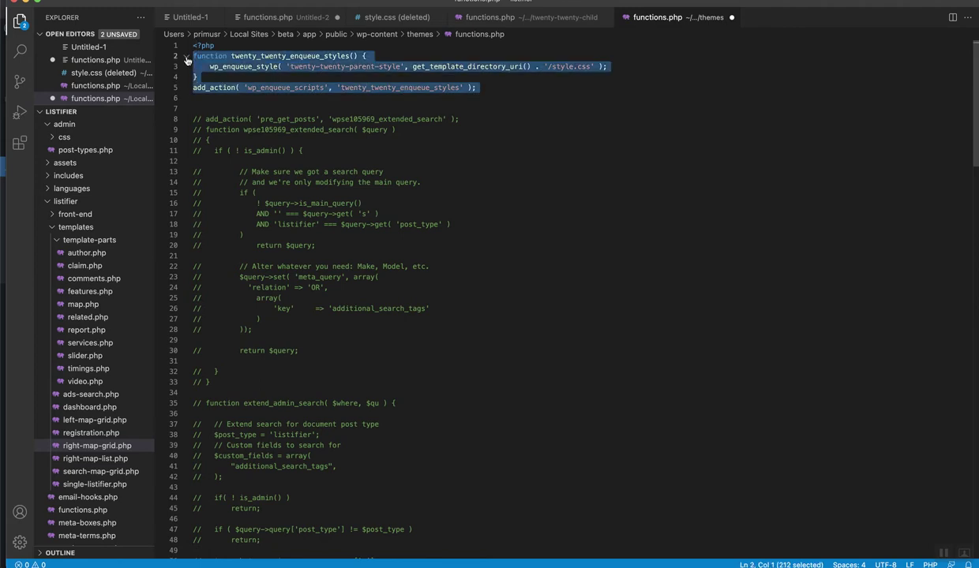
{"action": "left_click", "coordinate": [354, 87]}
{"action": "key", "text": "super+w"}
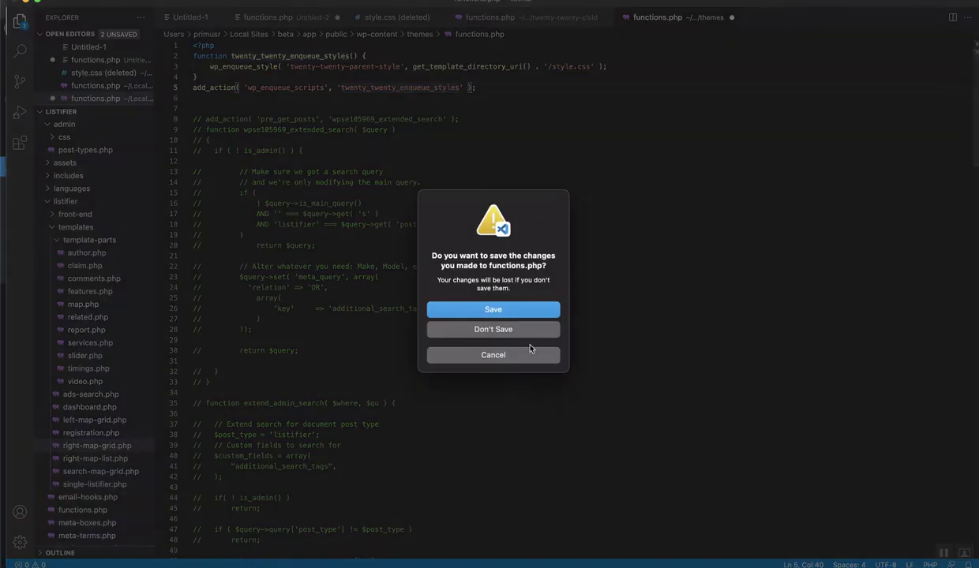
{"action": "left_click", "coordinate": [514, 345]}
Paste the enqueue code over the child functions.php placeholder and review its function name, handle and hook.
{"action": "left_click", "coordinate": [521, 17]}
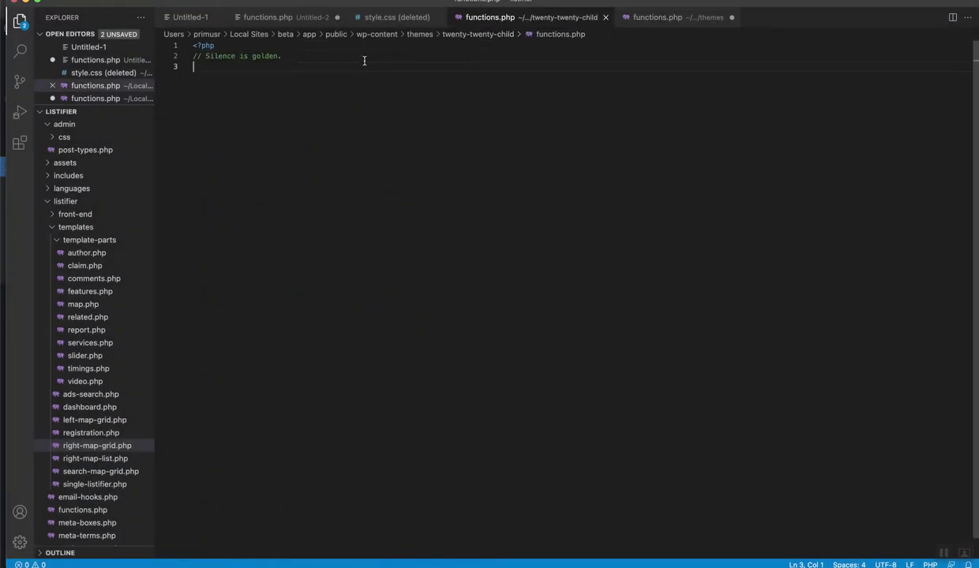
{"action": "key", "text": "super+v"}
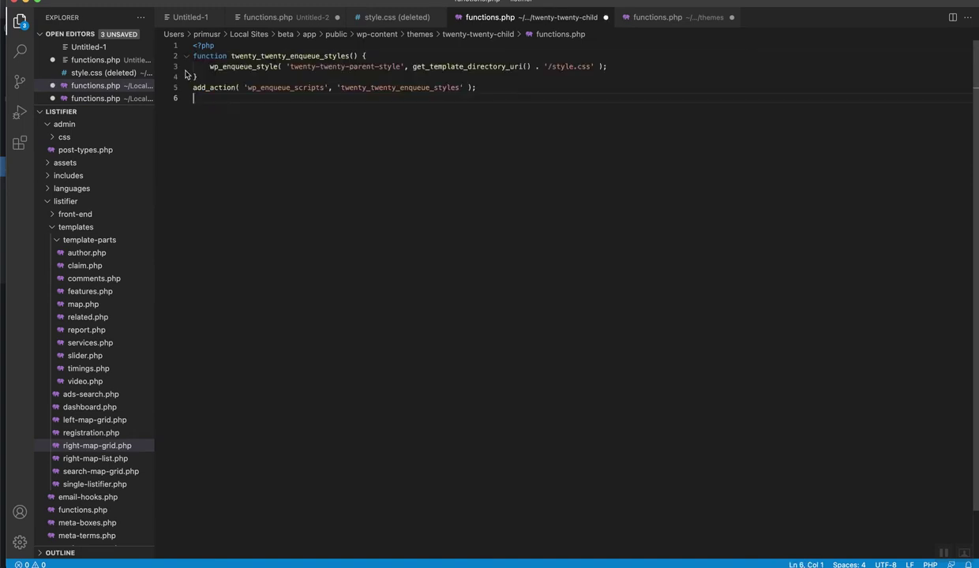
{"action": "key", "text": "BackSpace"}
{"action": "double_click", "coordinate": [240, 56]}
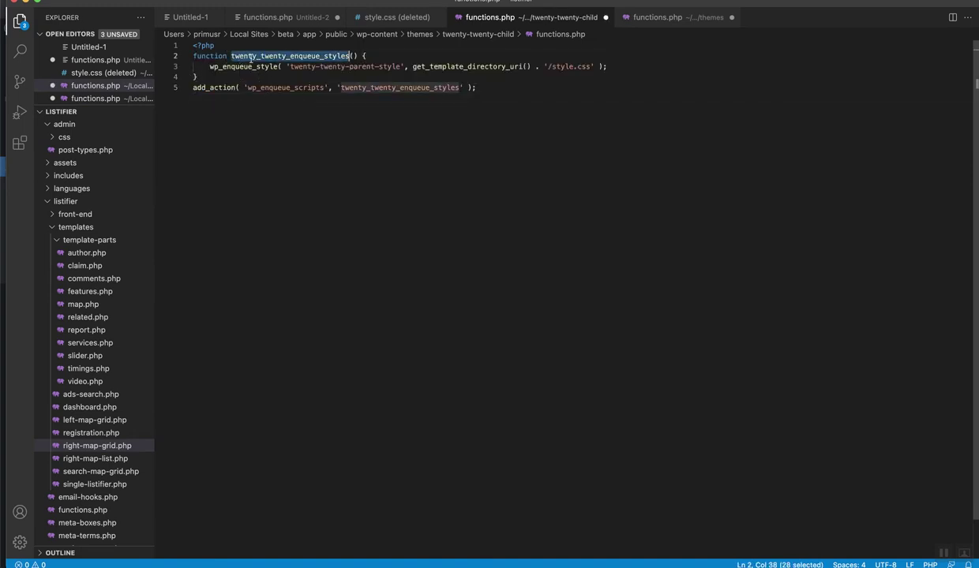
{"action": "double_click", "coordinate": [296, 67]}
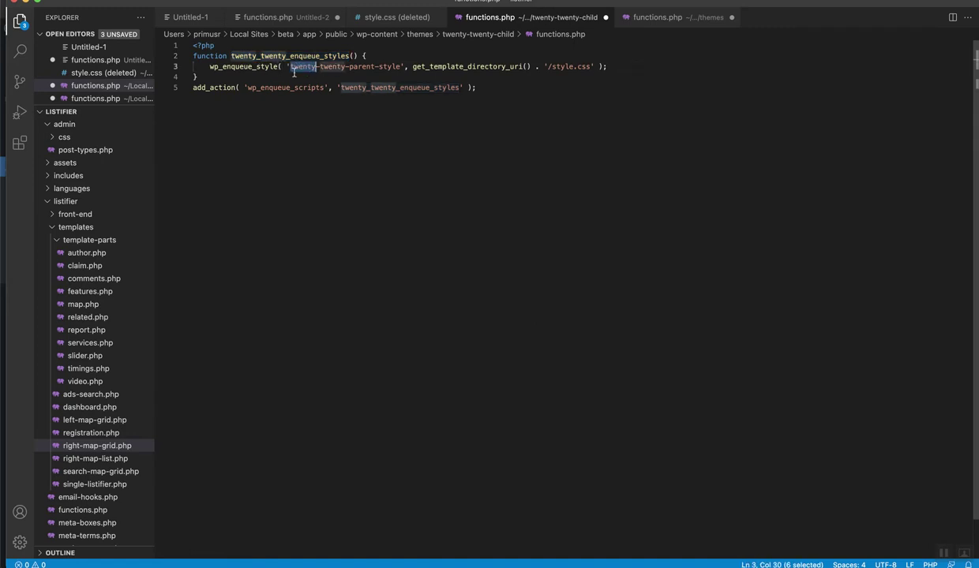
{"action": "left_click", "coordinate": [339, 68]}
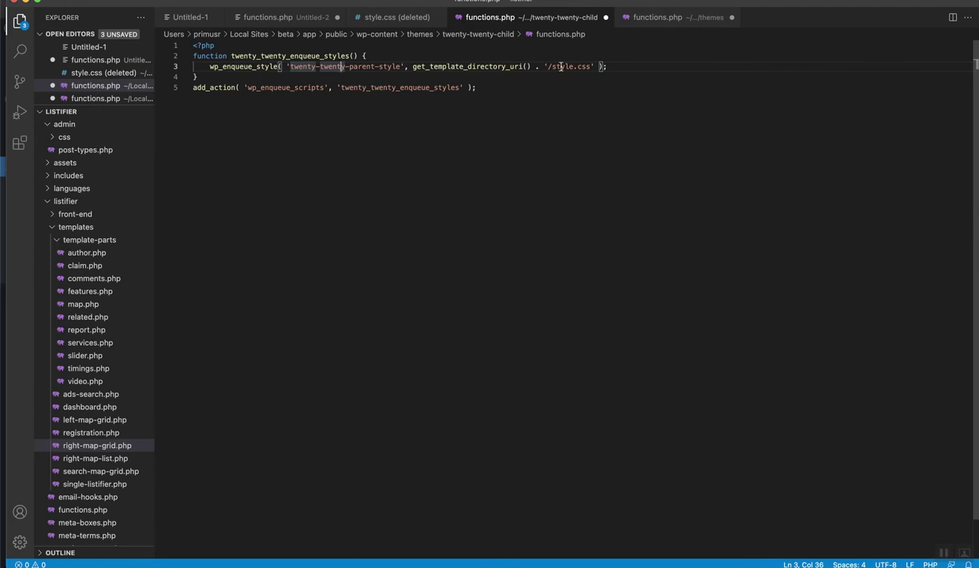
{"action": "double_click", "coordinate": [461, 66]}
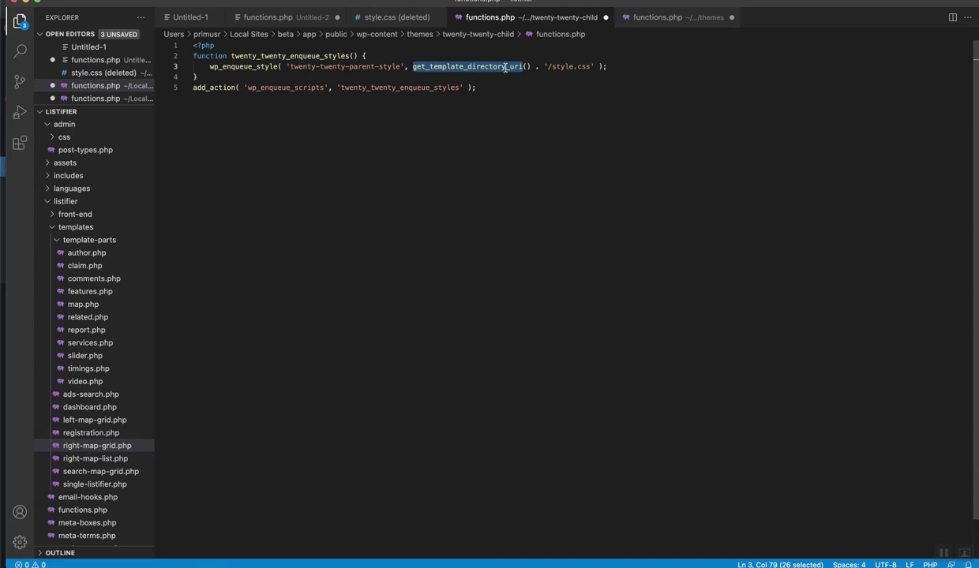
{"action": "double_click", "coordinate": [306, 87]}
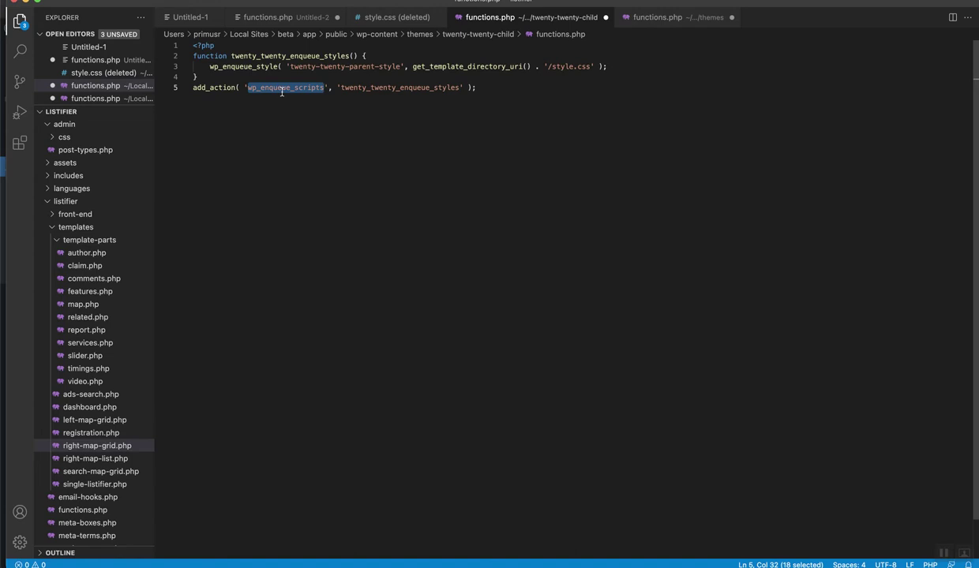
{"action": "left_click", "coordinate": [336, 124]}
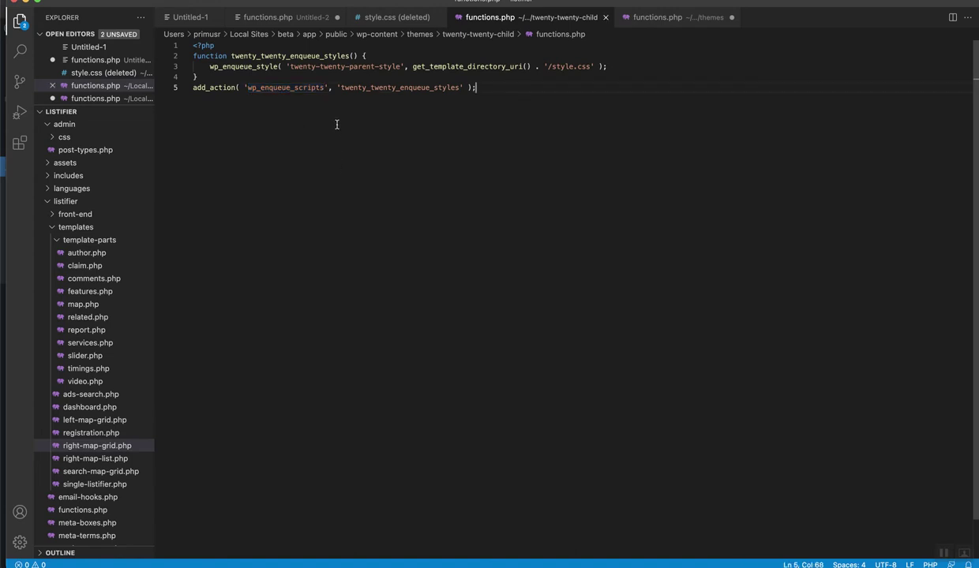
Copy the theme header from the deleted style.css and open the child style.css in the editor.
{"action": "left_click", "coordinate": [365, 16]}
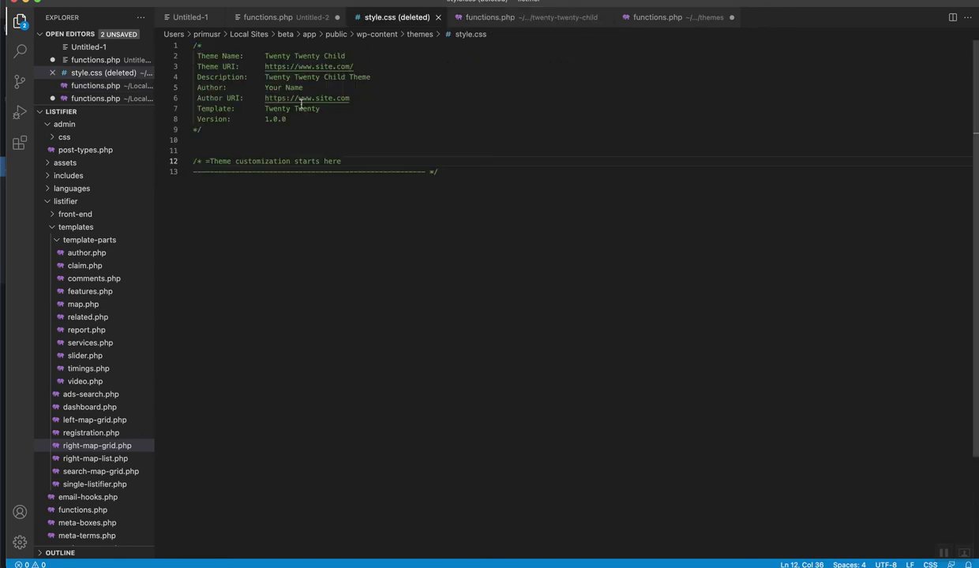
{"action": "key", "text": "super+a"}
{"action": "key", "text": "super+c"}
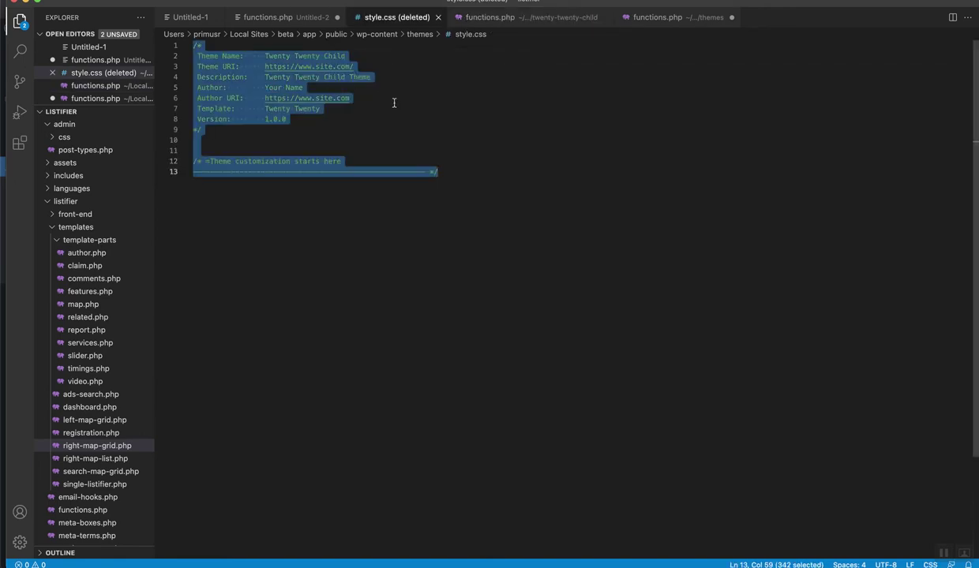
{"action": "left_click", "coordinate": [376, 96]}
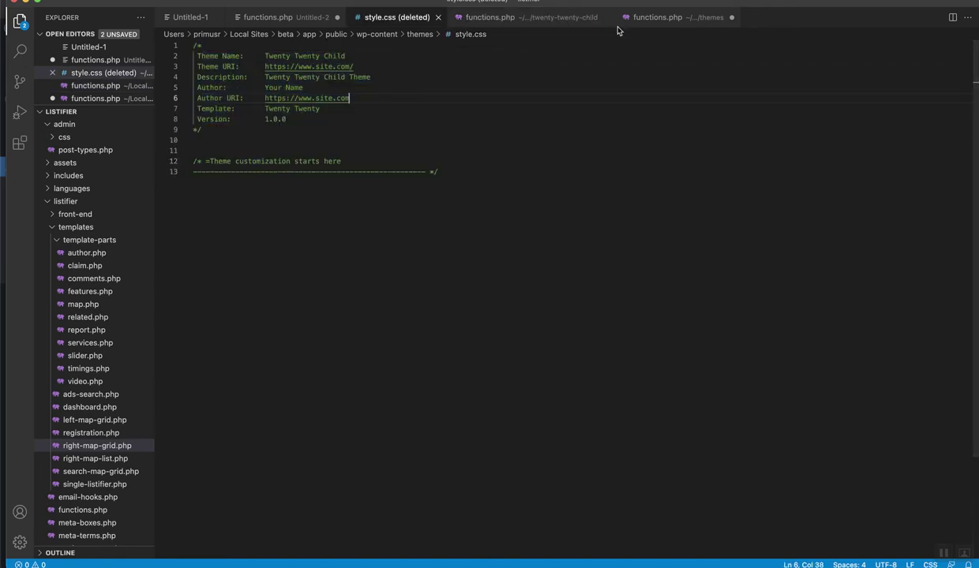
{"action": "key", "text": "super+Tab"}
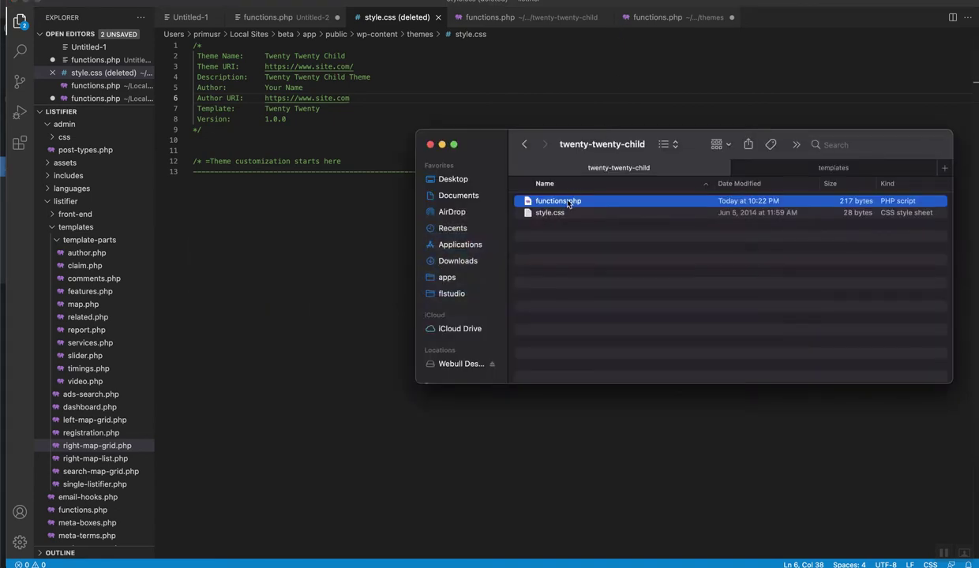
{"action": "left_click_drag", "start_coordinate": [551, 213], "coordinate": [311, 228]}
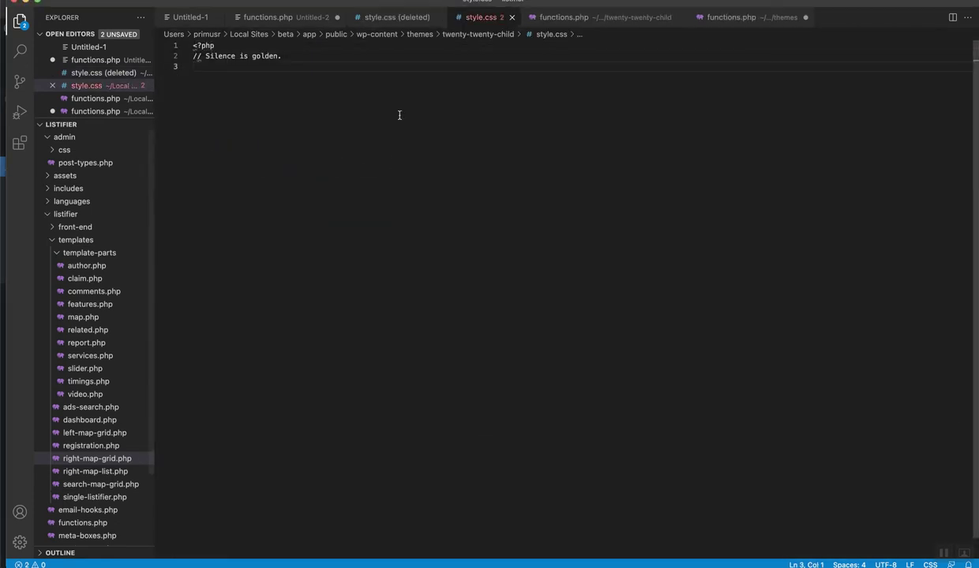
Replace the child style.css contents with the Twenty Twenty Child header, save it, and return to Themes.
{"action": "key", "text": "super+shift+k"}
{"action": "key", "text": "super+a"}
{"action": "key", "text": "super+v"}
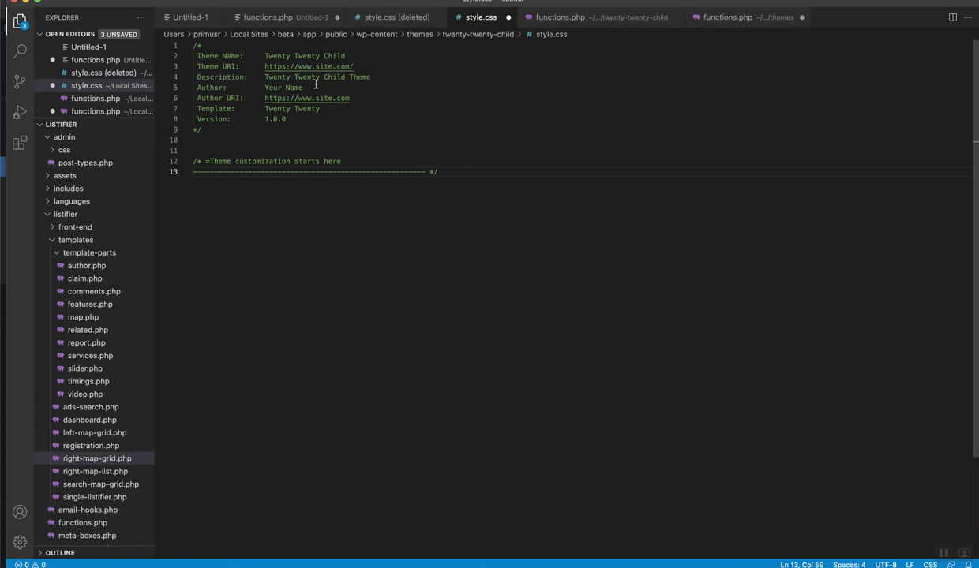
{"action": "left_click", "coordinate": [311, 68]}
{"action": "key", "text": "Right"}
{"action": "key", "text": "Right"}
{"action": "key", "text": "super+s"}
{"action": "left_click", "coordinate": [491, 241]}
{"action": "left_click", "coordinate": [437, 162]}
{"action": "key", "text": "super+Tab"}
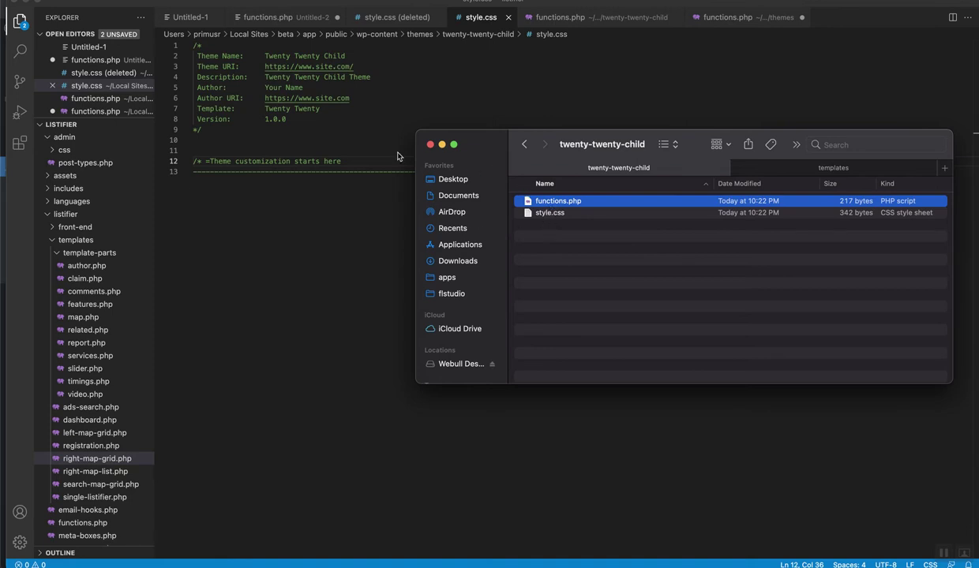
{"action": "key", "text": "super+Tab"}
{"action": "key", "text": "super+Tab"}
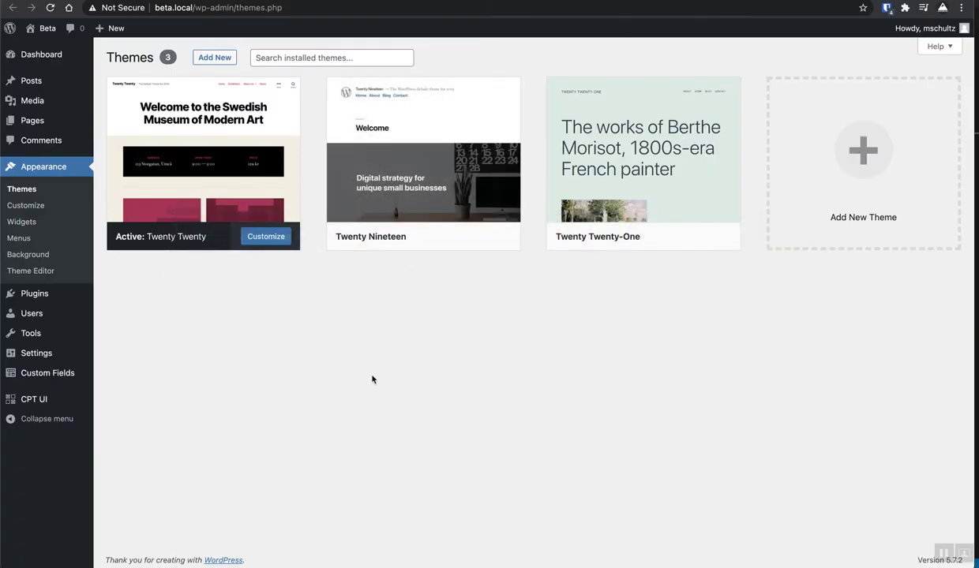
Remove the stray space from the style.css Template value and reload Themes to show Twenty Twenty Child.
{"action": "key", "text": "super+Tab"}
{"action": "key", "text": "super+Tab"}
{"action": "key", "text": "super+r"}
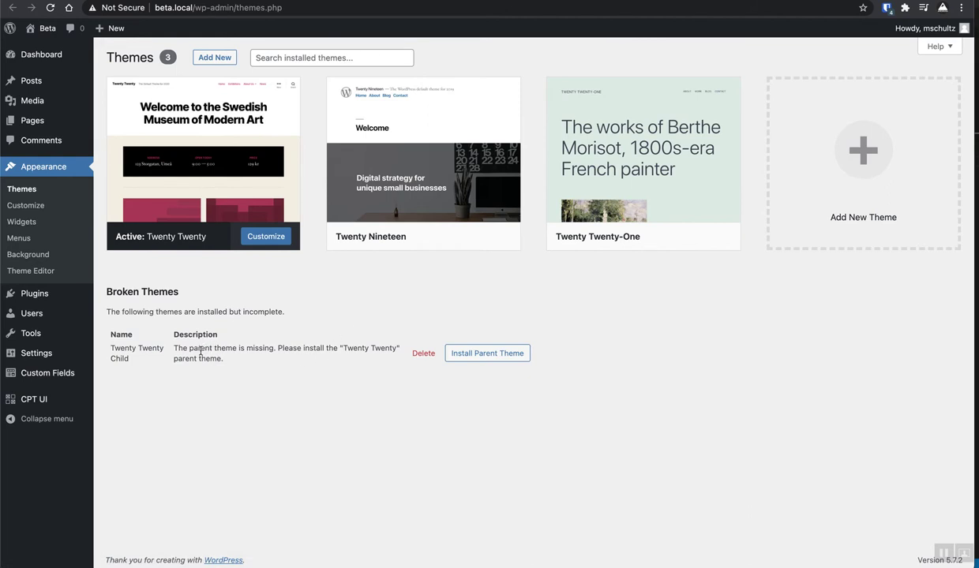
{"action": "key", "text": "super+Tab"}
{"action": "key", "text": "super+Tab"}
{"action": "key", "text": "super+Tab"}
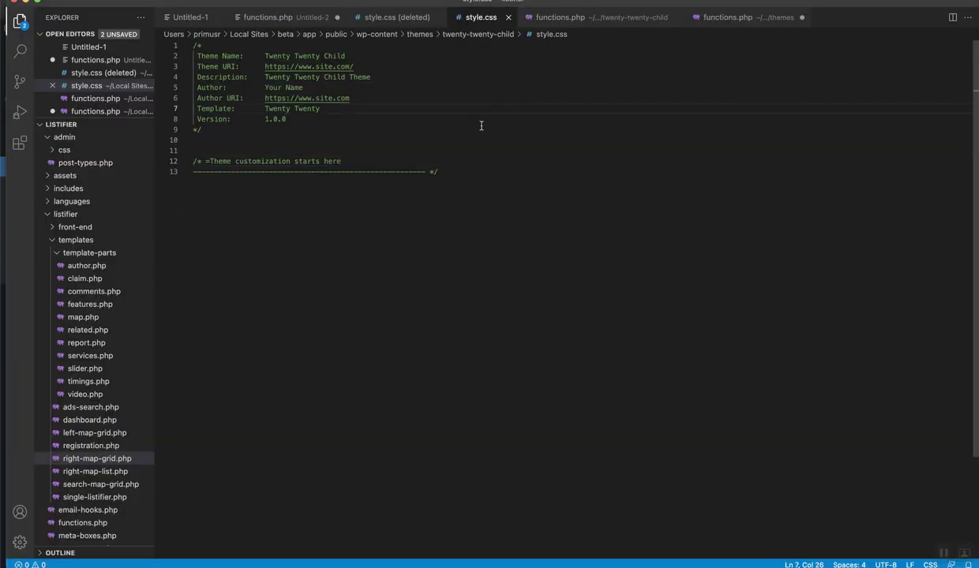
{"action": "key", "text": "Down"}
{"action": "key", "text": "Down"}
{"action": "key", "text": "Home"}
{"action": "left_click", "coordinate": [291, 109]}
{"action": "key", "text": "BackSpace"}
{"action": "left_click", "coordinate": [361, 181]}
{"action": "key", "text": "super+Tab"}
{"action": "key", "text": "super+Tab"}
{"action": "key", "text": "super+r"}
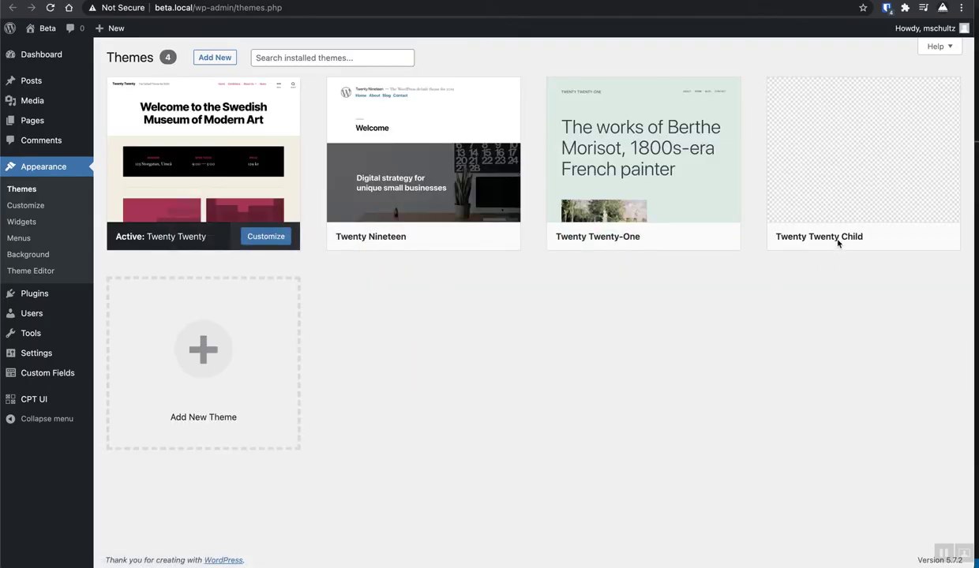
Activate Twenty Twenty Child, preview the live site, and return to Themes.
{"action": "mouse_move", "coordinate": [835, 217]}
{"action": "left_click", "coordinate": [868, 237]}
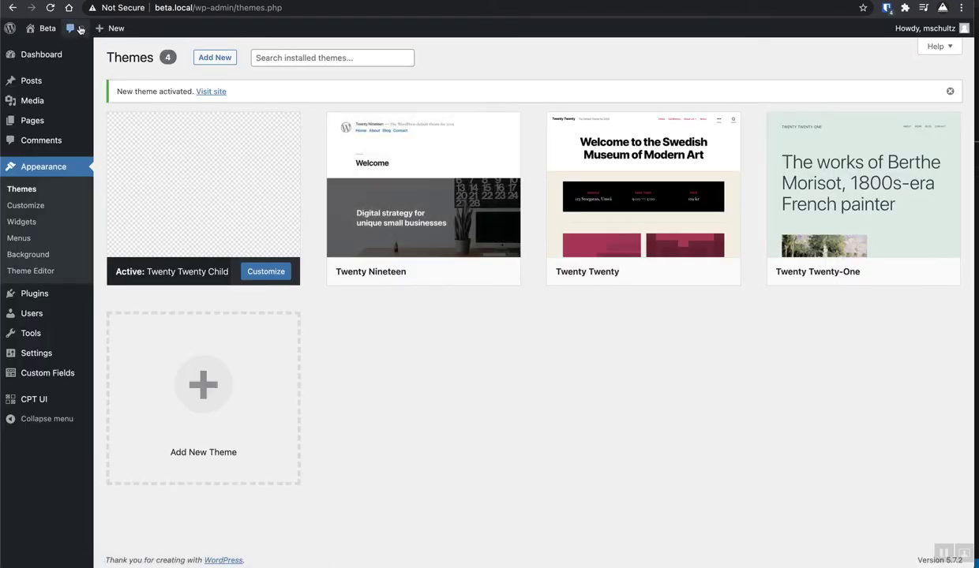
{"action": "left_click", "coordinate": [43, 29]}
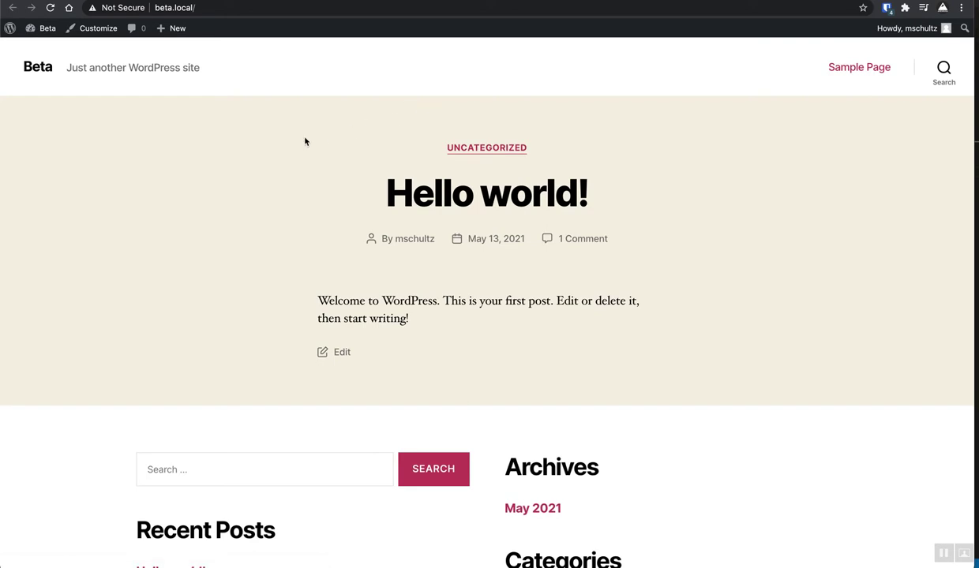
{"action": "key", "text": "alt+Left"}
Bring up the CPT UI menu in the admin sidebar.
{"action": "mouse_move", "coordinate": [278, 166]}
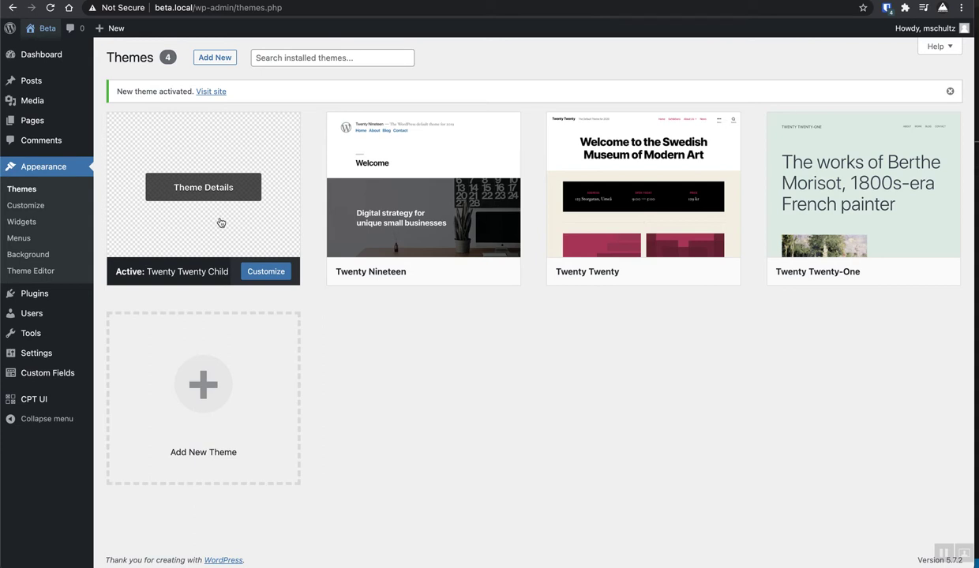
{"action": "mouse_move", "coordinate": [639, 213]}
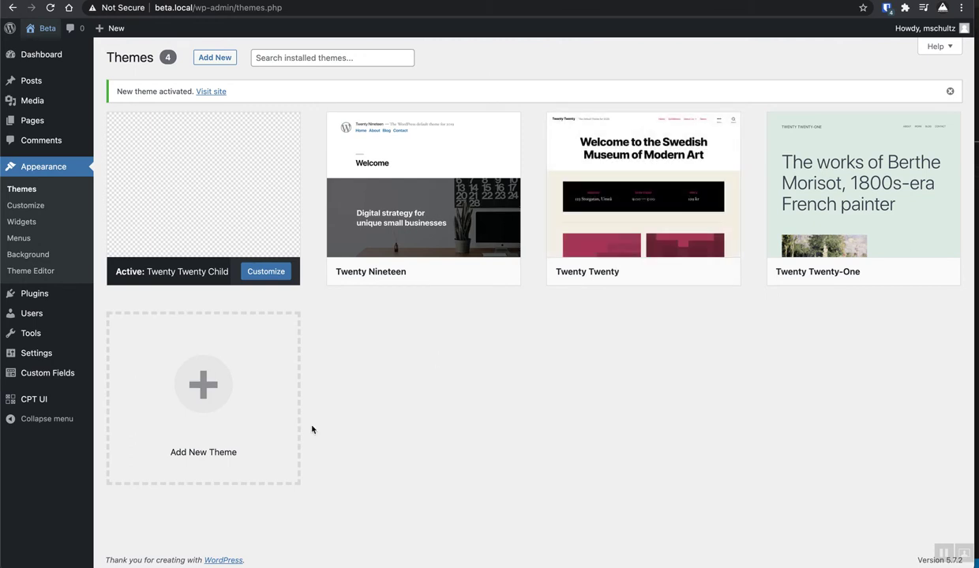
{"action": "key", "text": "super+Tab"}
{"action": "mouse_move", "coordinate": [48, 409]}
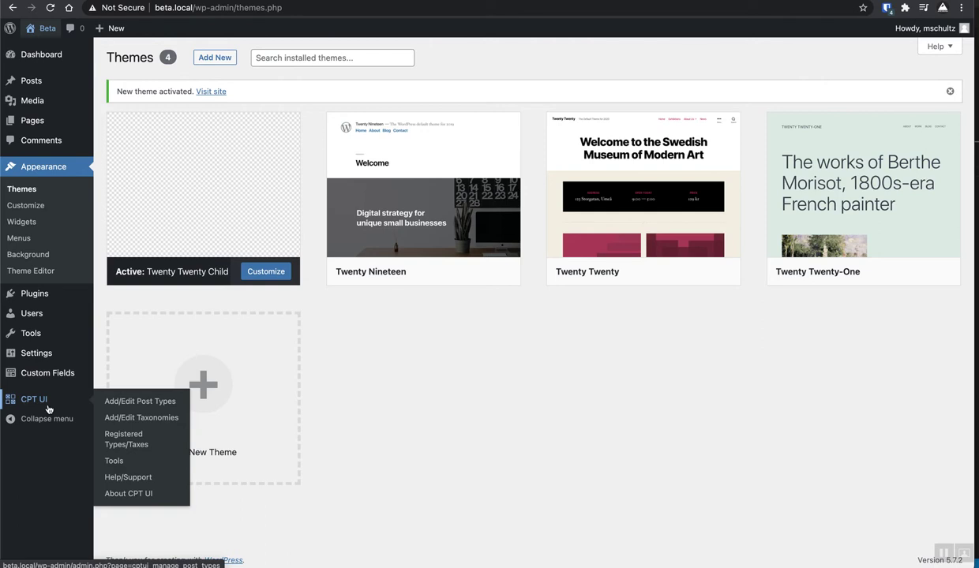
Add a books post type with plural label Books and singular label Book.
{"action": "left_click", "coordinate": [139, 401]}
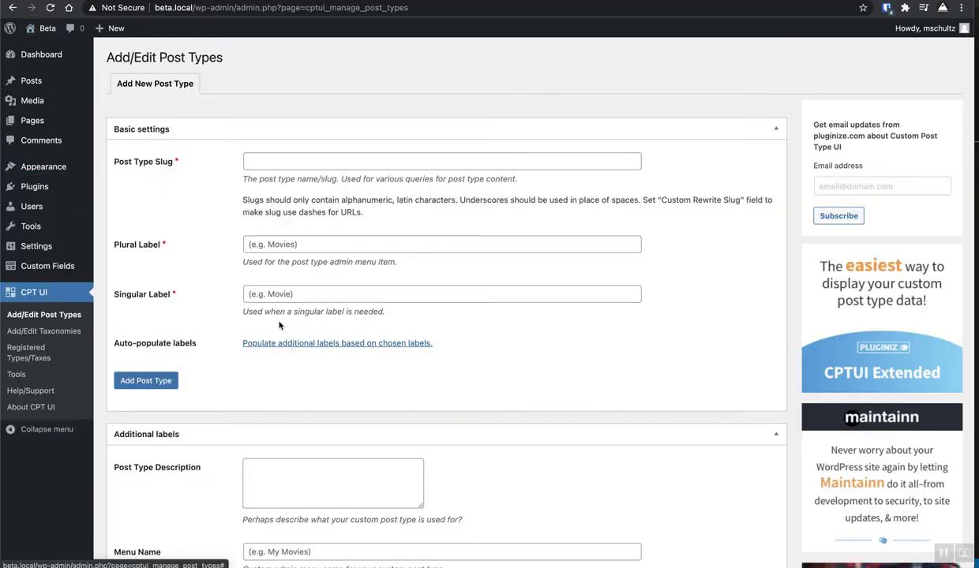
{"action": "left_click", "coordinate": [264, 158]}
{"action": "type", "text": "Books"}
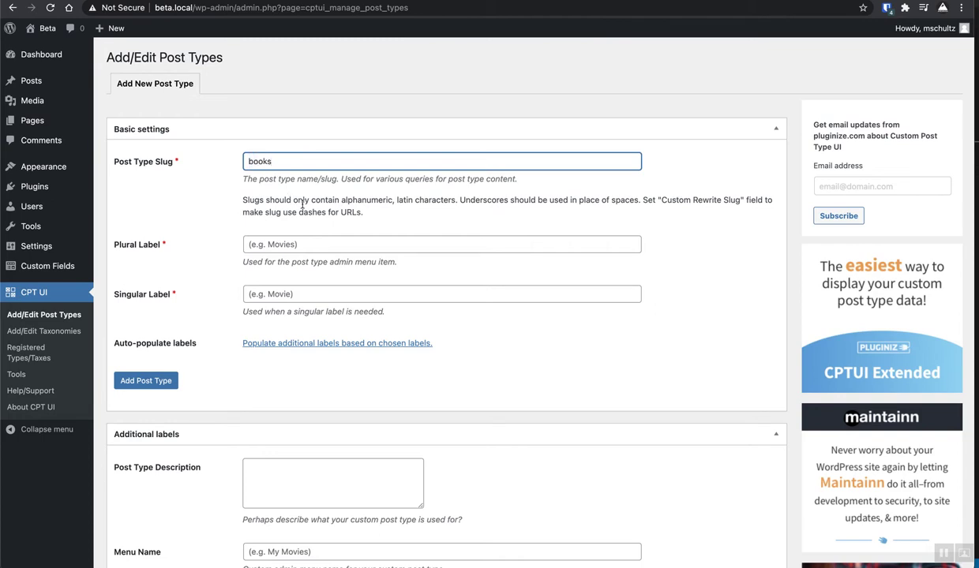
{"action": "left_click", "coordinate": [303, 234]}
{"action": "left_click", "coordinate": [302, 244]}
{"action": "type", "text": "Books"}
{"action": "key", "text": "Tab"}
{"action": "type", "text": "B"}
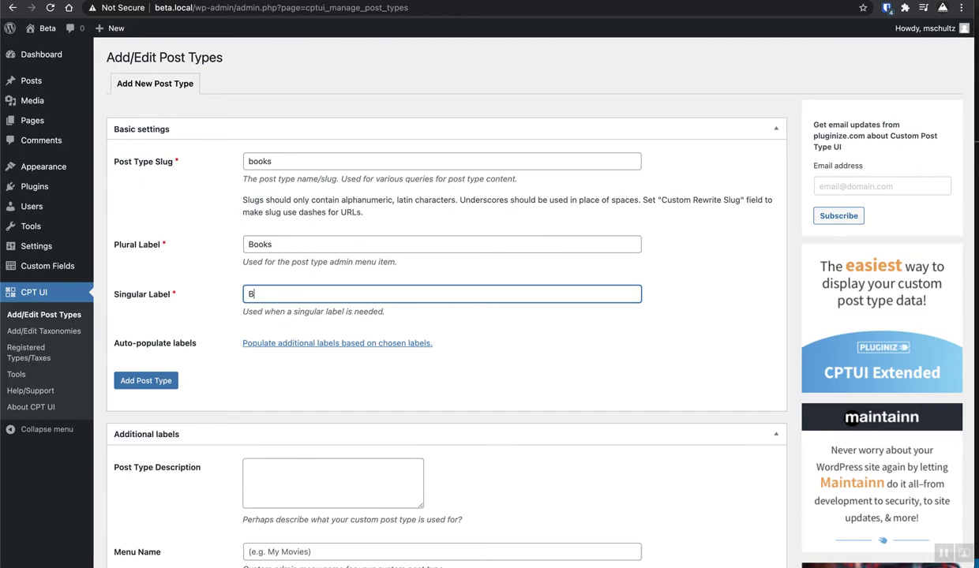
{"action": "type", "text": "ook"}
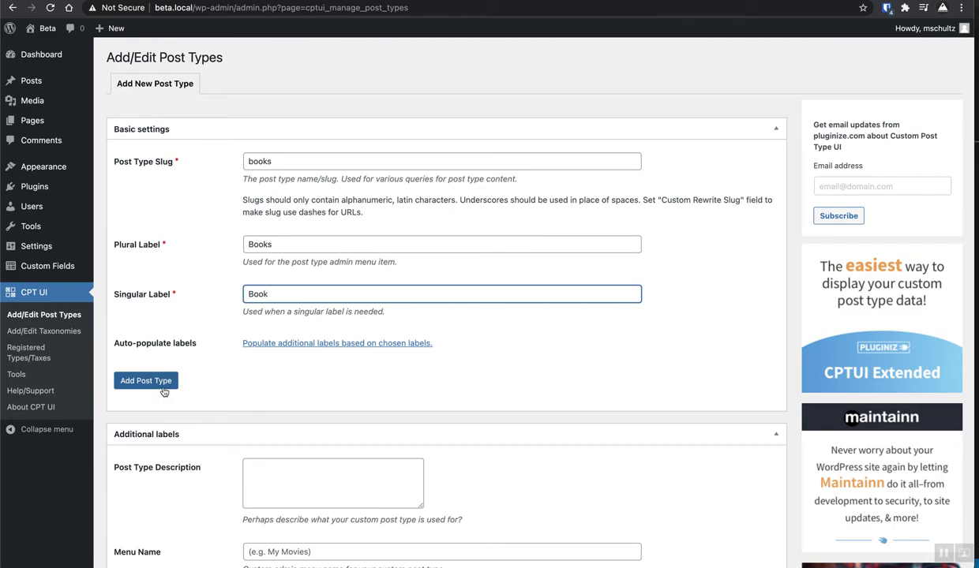
{"action": "scroll", "coordinate": [205, 407], "scroll_direction": "down", "scroll_amount": 20}
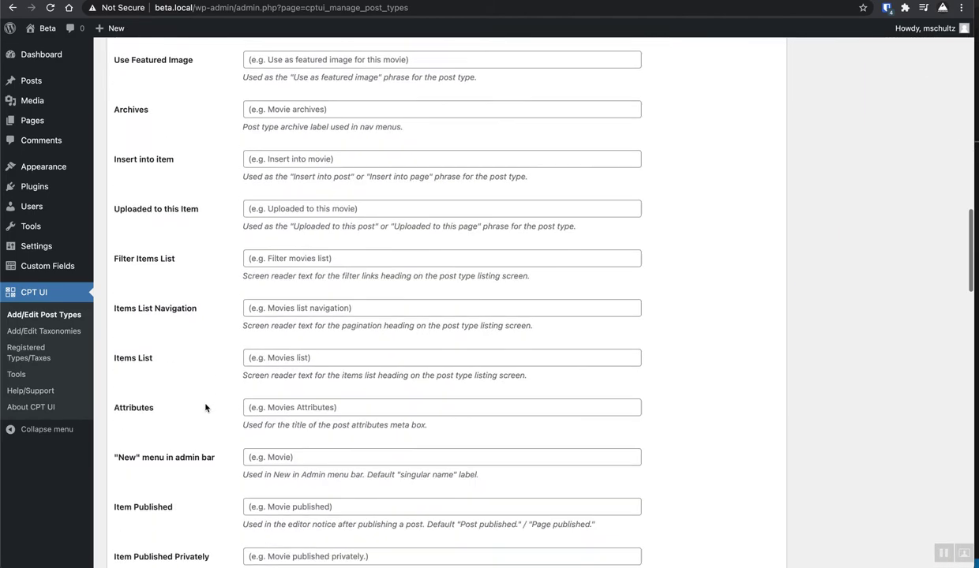
{"action": "scroll", "coordinate": [199, 339], "scroll_direction": "down", "scroll_amount": 3}
{"action": "scroll", "coordinate": [199, 162], "scroll_direction": "down", "scroll_amount": 5}
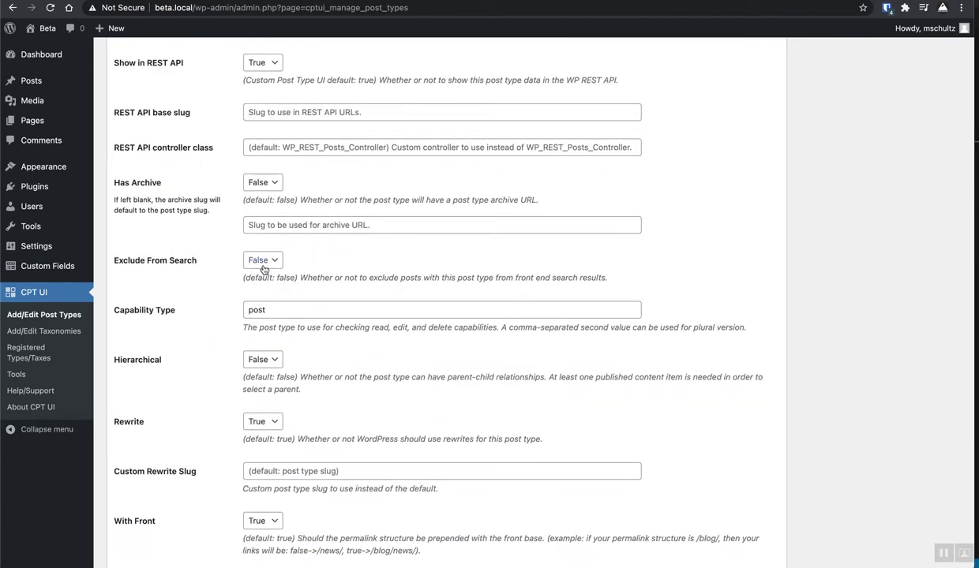
{"action": "scroll", "coordinate": [233, 249], "scroll_direction": "up", "scroll_amount": 20}
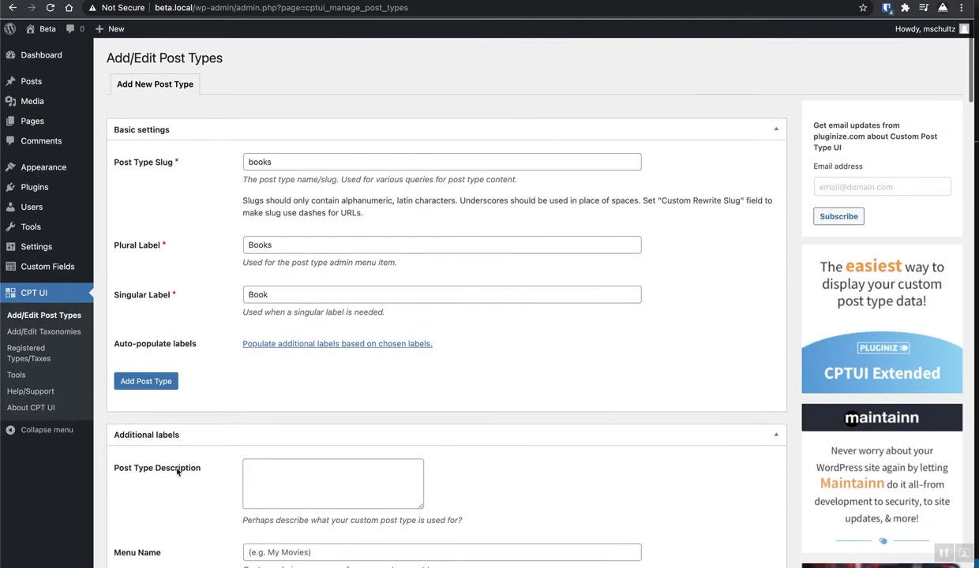
{"action": "left_click", "coordinate": [147, 375]}
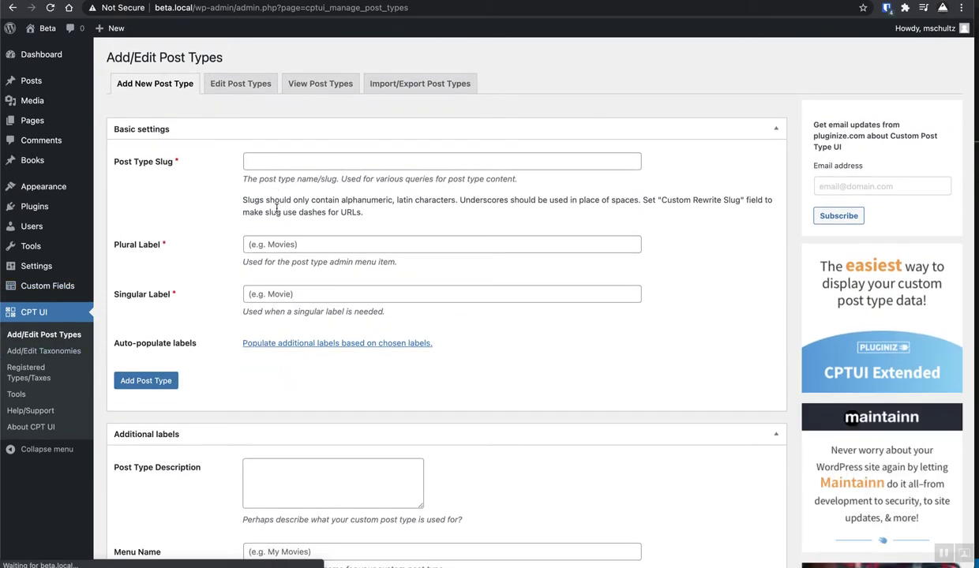
Add an articles post type with plural label Articles and singular label Article.
{"action": "left_click", "coordinate": [275, 155]}
{"action": "type", "text": "articles"}
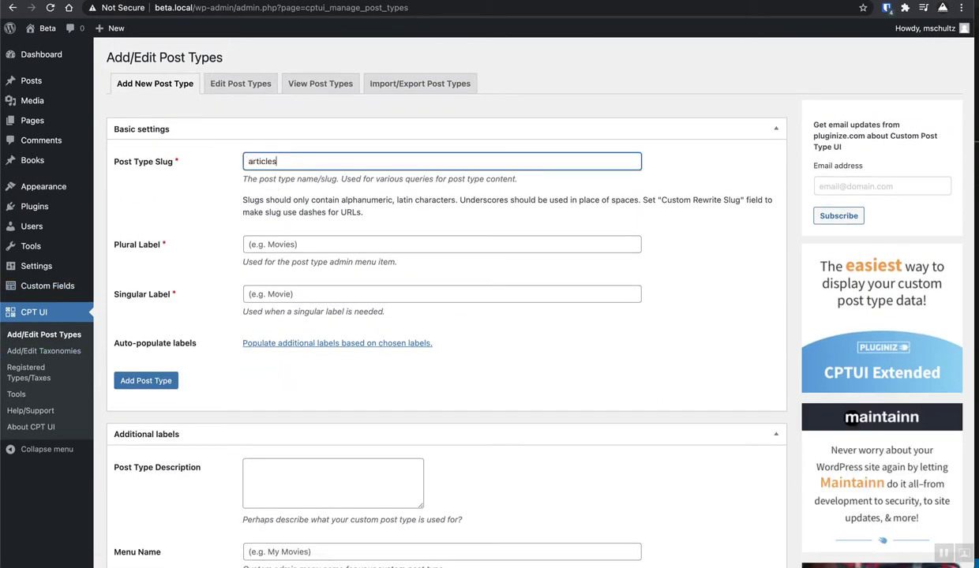
{"action": "key", "text": "Tab"}
{"action": "type", "text": "A"}
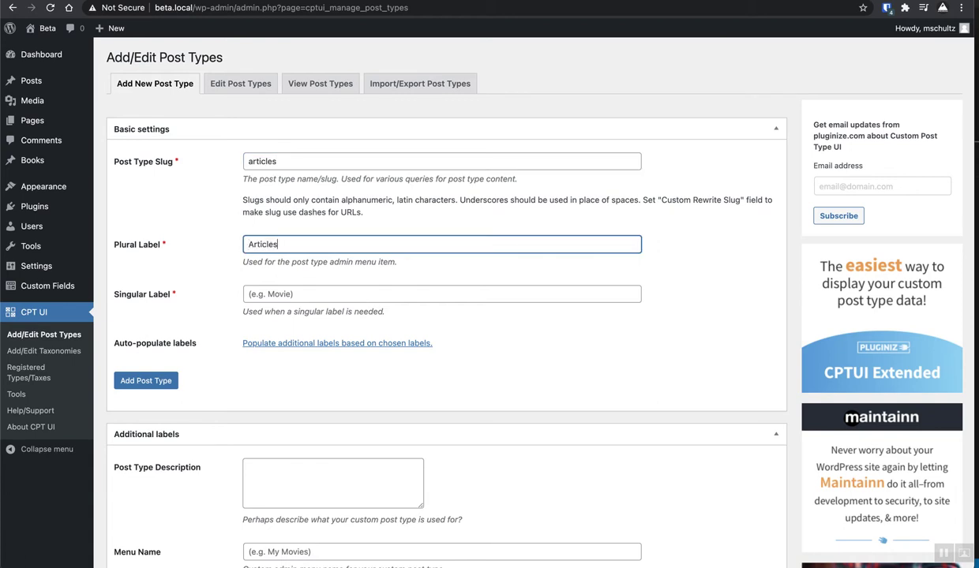
{"action": "key", "text": "Tab"}
{"action": "type", "text": "Art"}
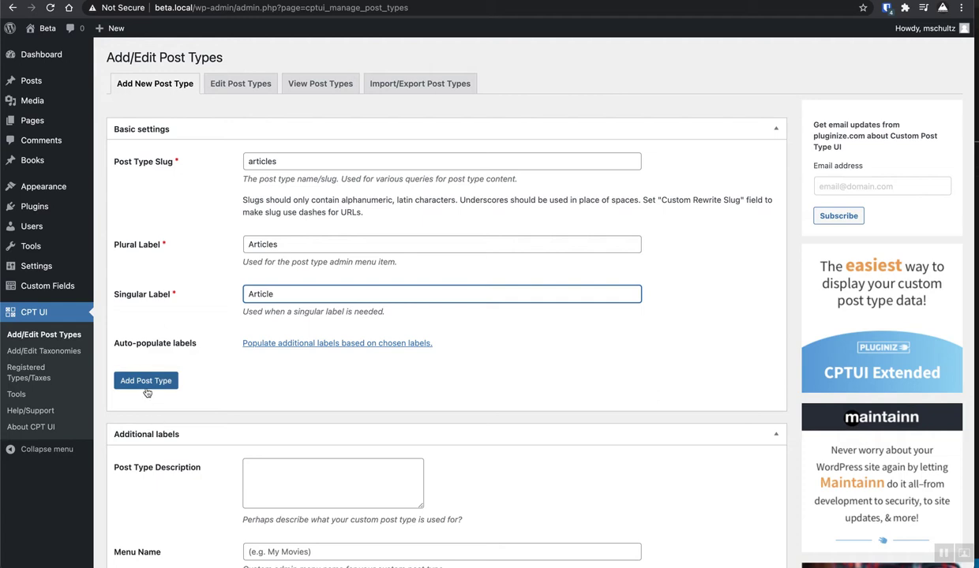
{"action": "left_click", "coordinate": [145, 381]}
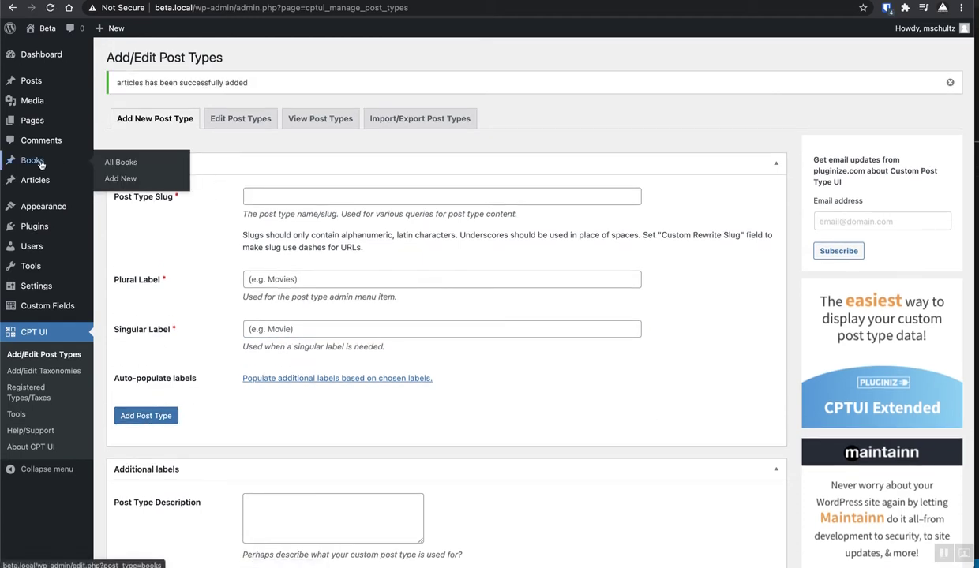
{"action": "mouse_move", "coordinate": [45, 181]}
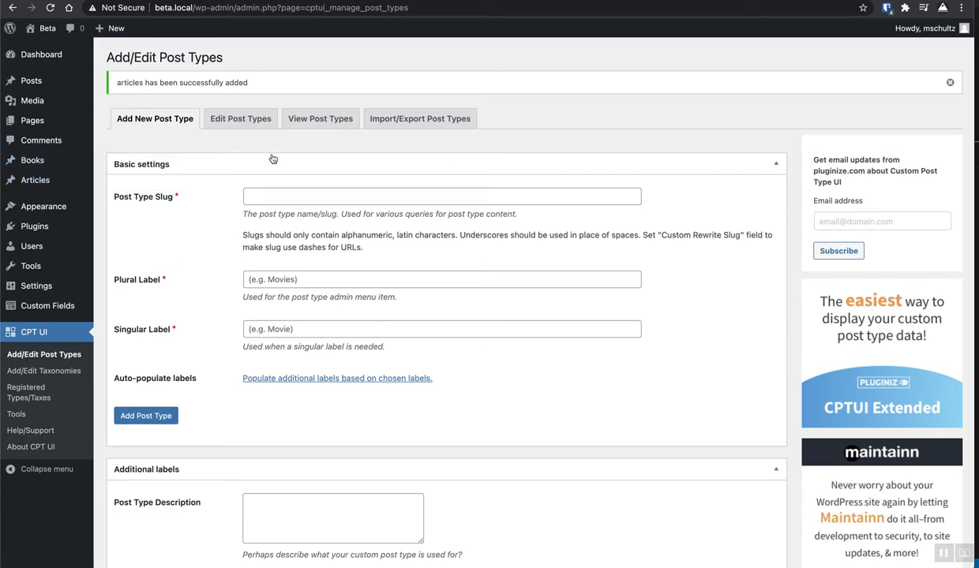
Open the Books post type under Edit Post Types and follow the Dashicon class name link.
{"action": "left_click", "coordinate": [233, 120]}
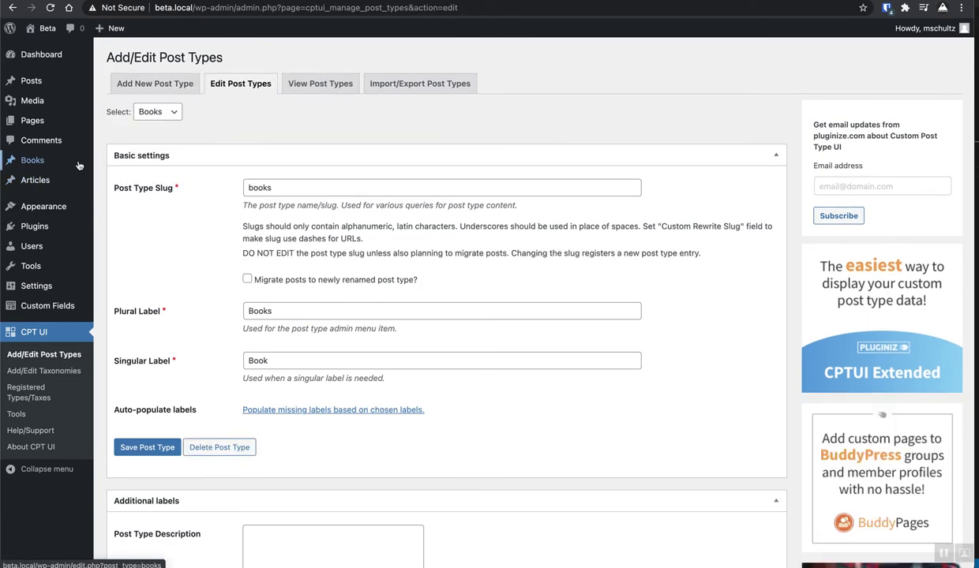
{"action": "scroll", "coordinate": [251, 276], "scroll_direction": "down", "scroll_amount": 5}
{"action": "scroll", "coordinate": [251, 276], "scroll_direction": "down", "scroll_amount": 20}
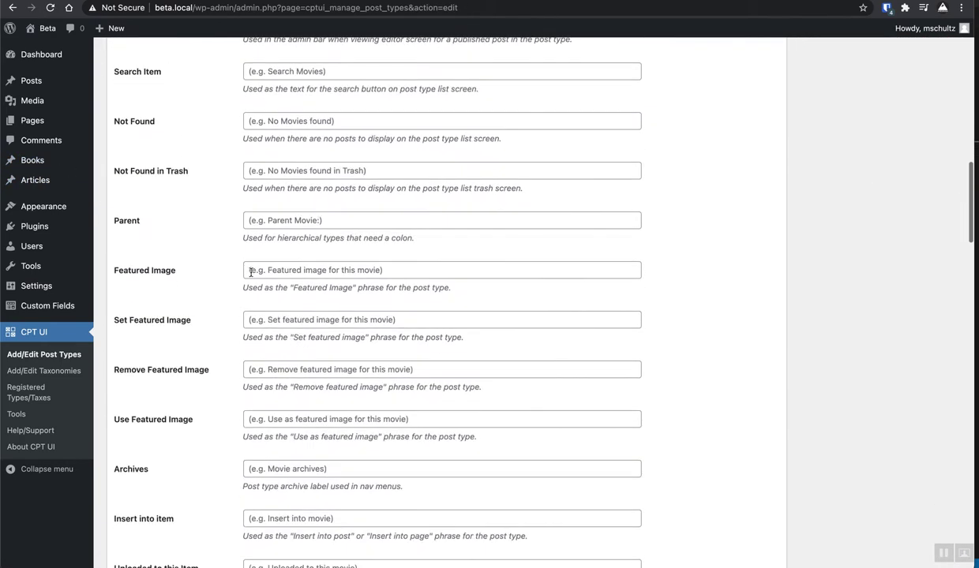
{"action": "scroll", "coordinate": [218, 264], "scroll_direction": "up", "scroll_amount": 3}
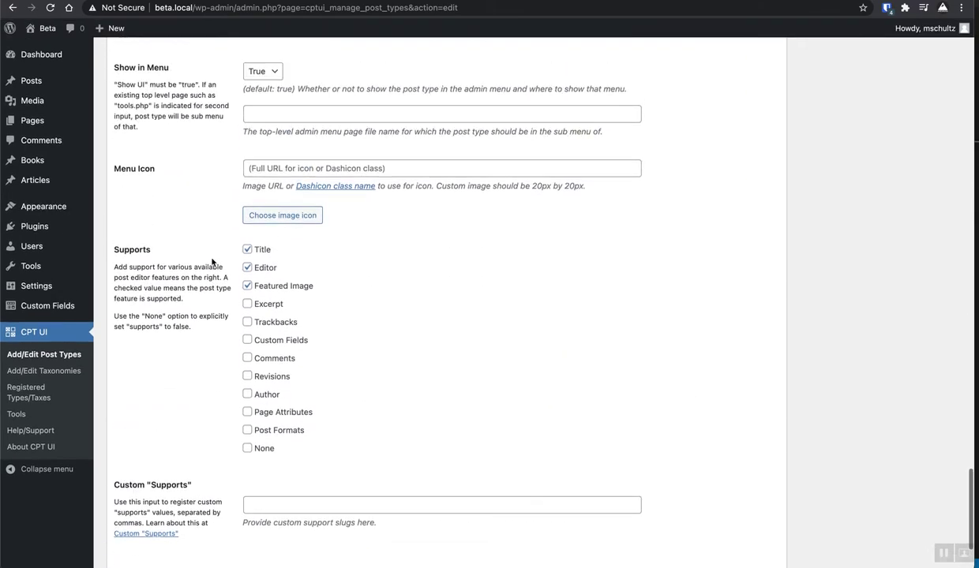
{"action": "left_click", "coordinate": [352, 186], "text": "super"}
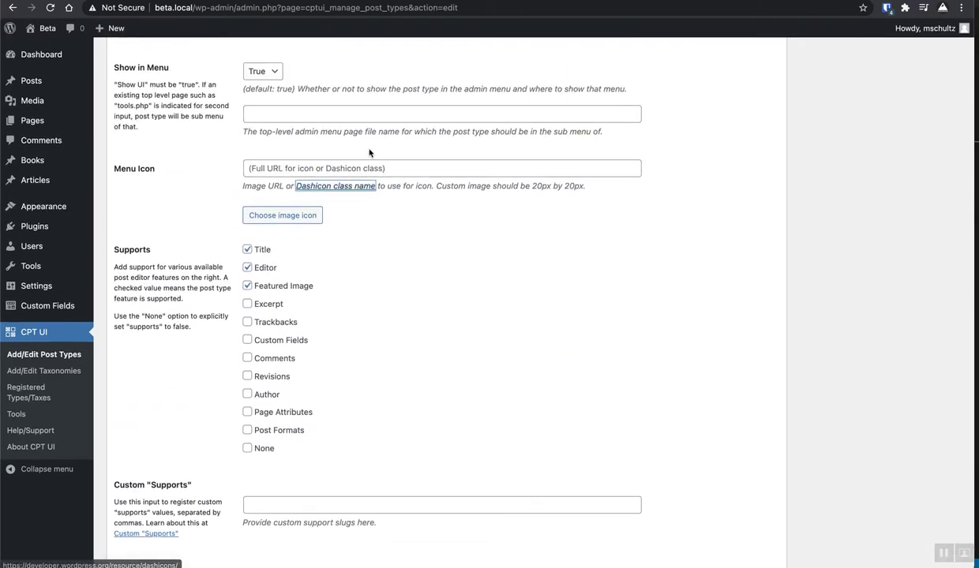
Search the Dashicons page for book and select the dashicons-book class name.
{"action": "key", "text": "ctrl+Tab"}
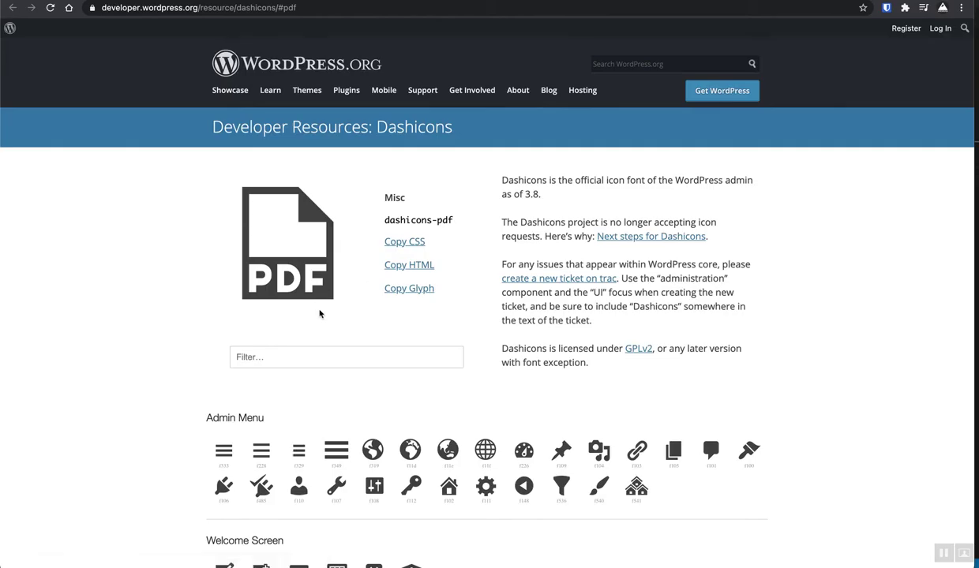
{"action": "scroll", "coordinate": [340, 377], "scroll_direction": "down", "scroll_amount": 5}
{"action": "key", "text": "super+f"}
{"action": "type", "text": "book"}
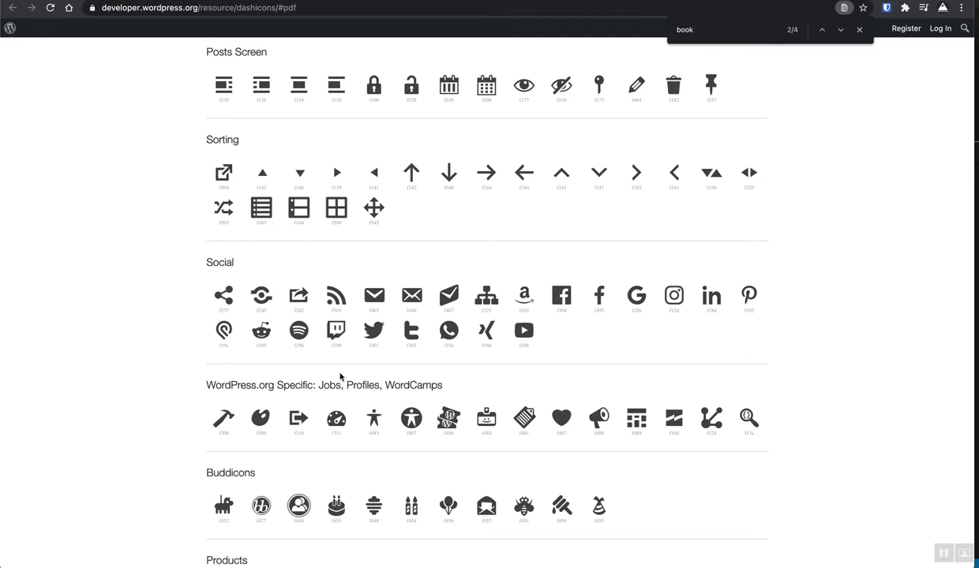
{"action": "scroll", "coordinate": [340, 377], "scroll_direction": "up", "scroll_amount": 1}
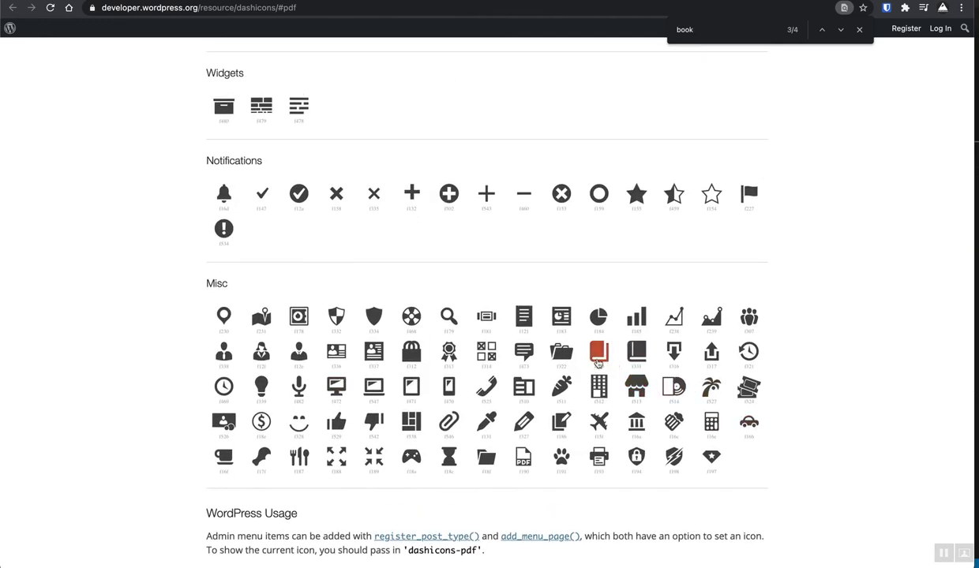
{"action": "left_click", "coordinate": [598, 357]}
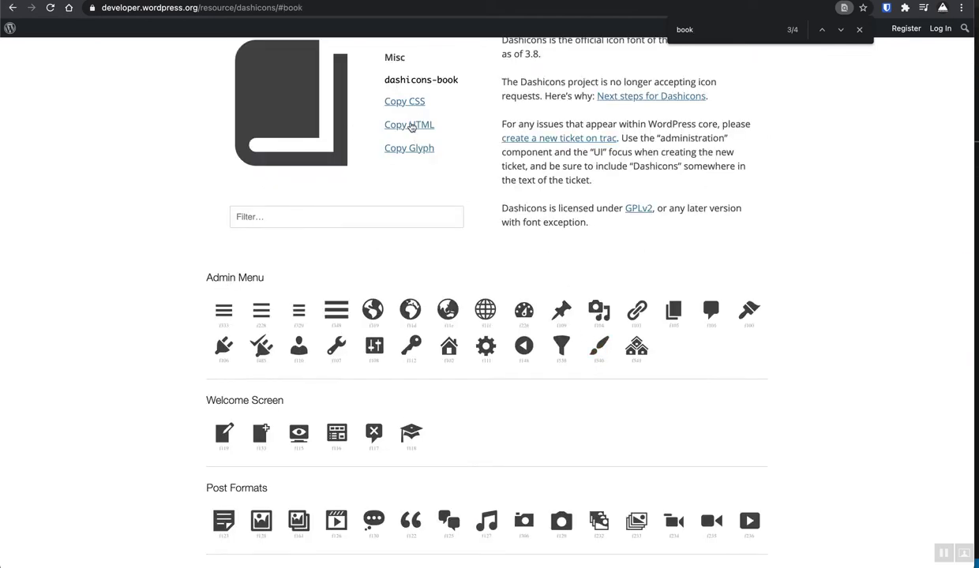
{"action": "triple_click", "coordinate": [421, 79]}
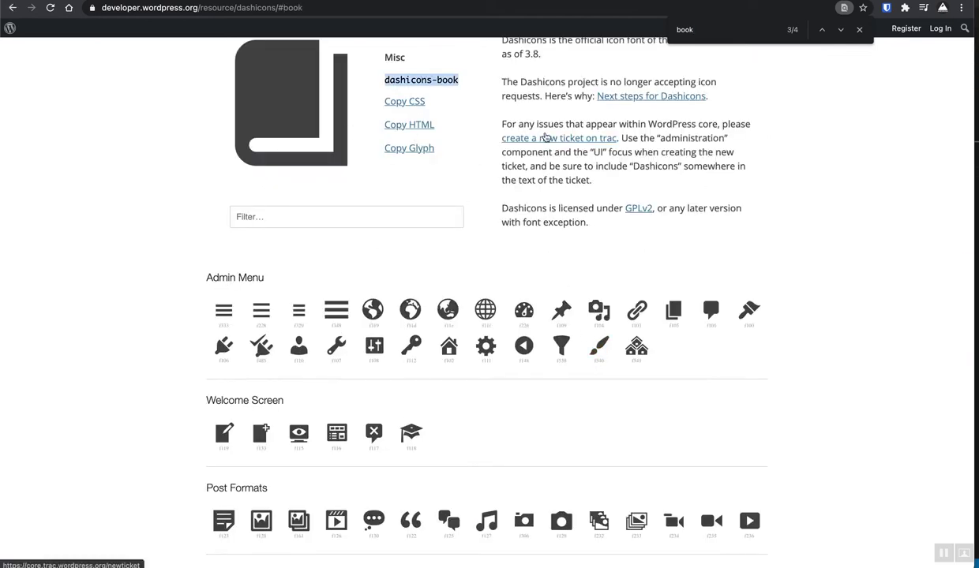
{"action": "type", "text": "a"}
{"action": "key", "text": "BackSpace"}
Select the dashicons-admin-page class name and close the reference tab.
{"action": "scroll", "coordinate": [649, 217], "scroll_direction": "down", "scroll_amount": 1}
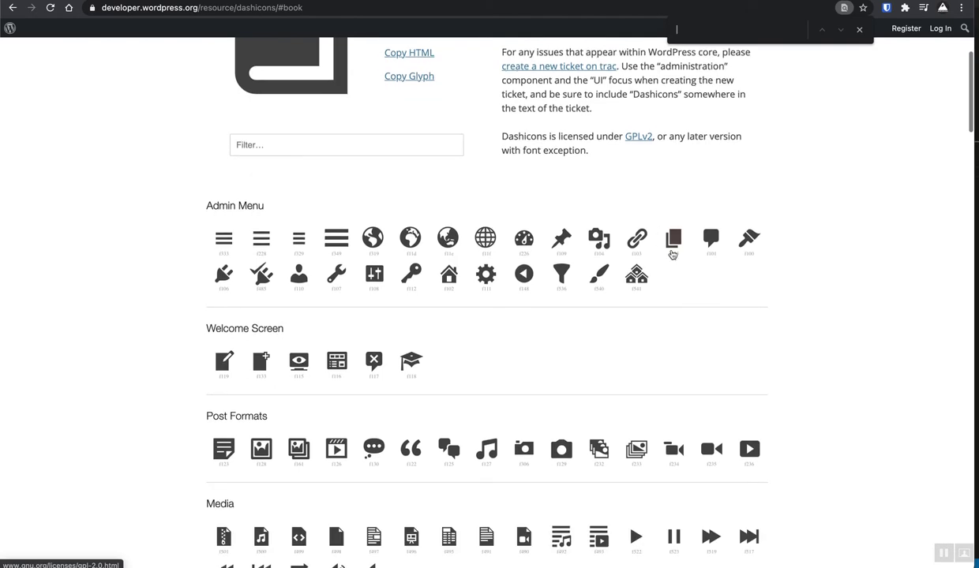
{"action": "left_click", "coordinate": [673, 250]}
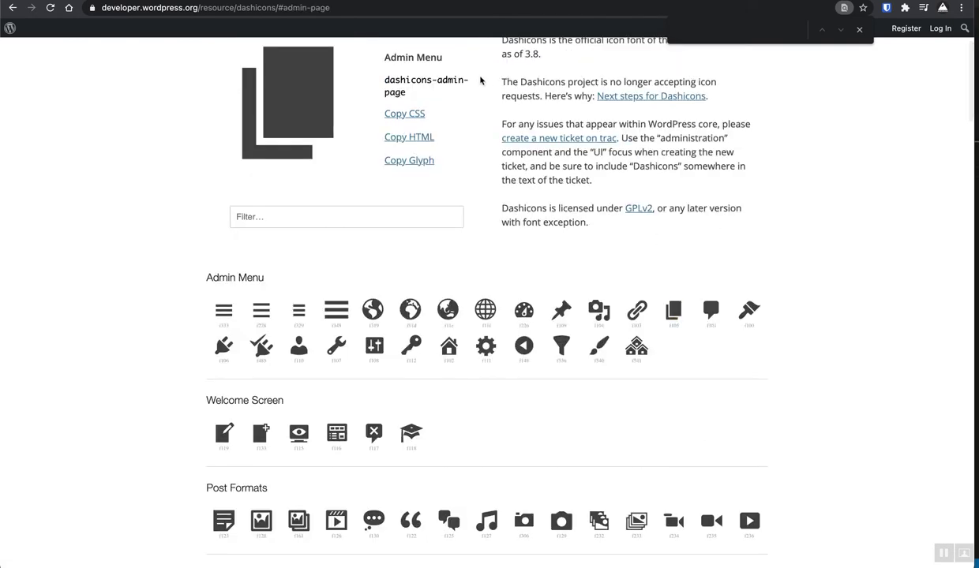
{"action": "triple_click", "coordinate": [440, 79]}
{"action": "key", "text": "super+c"}
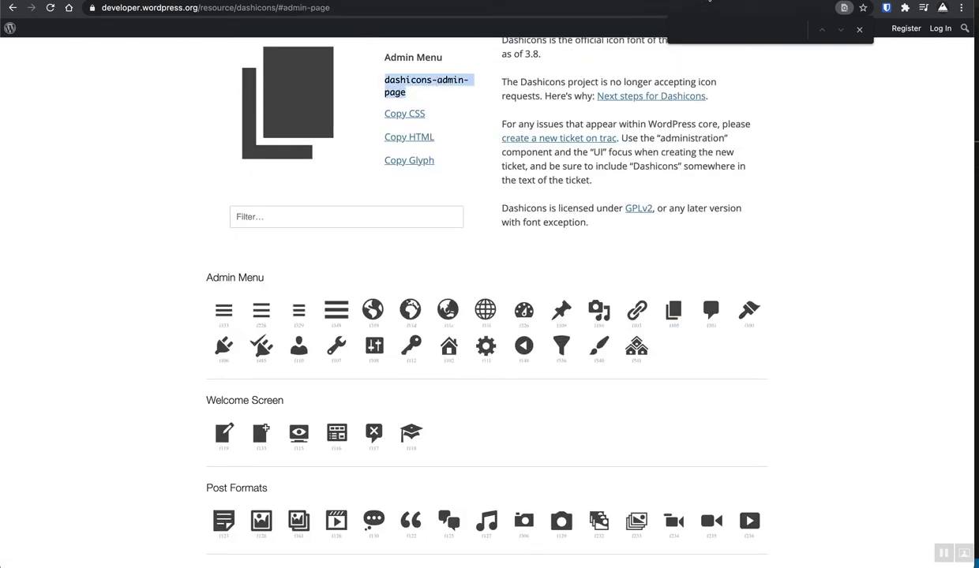
{"action": "key", "text": "super+w"}
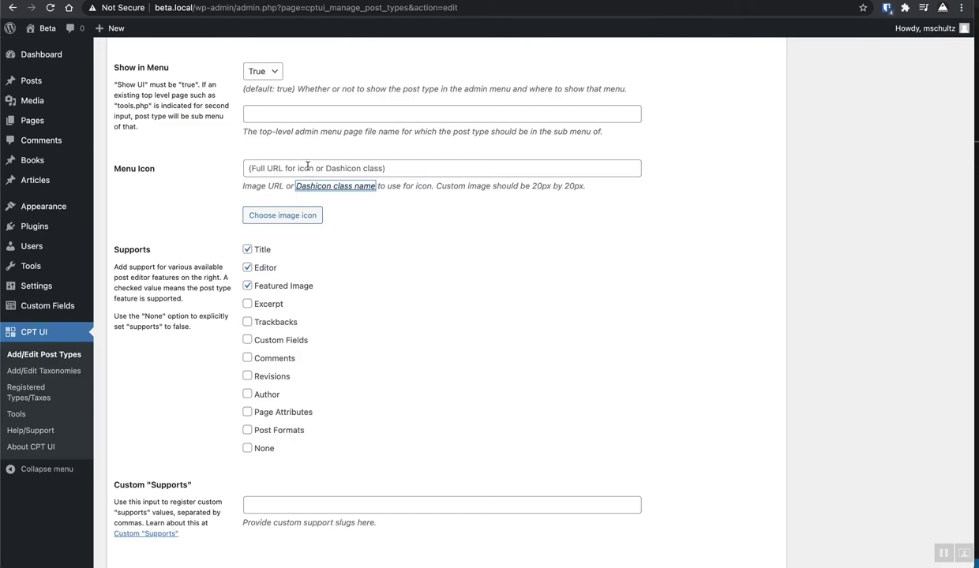
Paste and edit the dashicons class as the Books menu icon, then save Books.
{"action": "left_click", "coordinate": [307, 167]}
{"action": "key", "text": "super+v"}
{"action": "left_click_drag", "start_coordinate": [292, 168], "coordinate": [338, 169]}
{"action": "type", "text": "b"}
{"action": "scroll", "coordinate": [247, 339], "scroll_direction": "down", "scroll_amount": 3}
{"action": "left_click", "coordinate": [139, 518]}
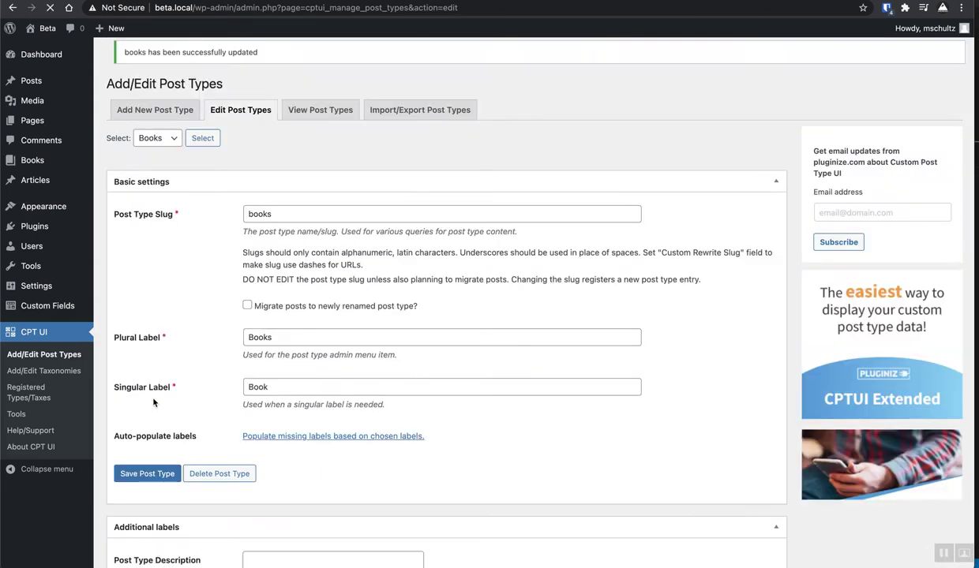
Set the Articles menu icon to dashicons-admin-page and save the Articles post type.
{"action": "left_click", "coordinate": [157, 147]}
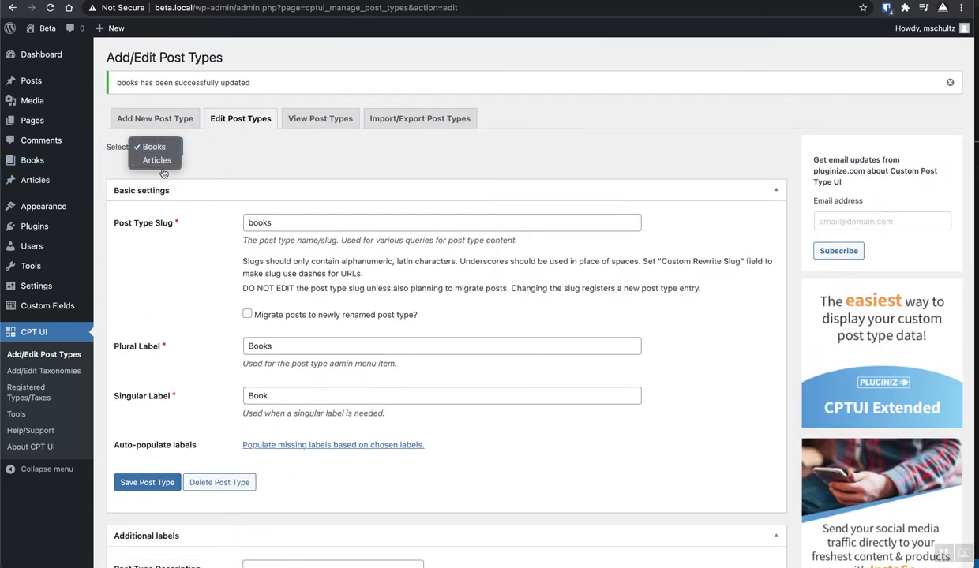
{"action": "left_click", "coordinate": [155, 160]}
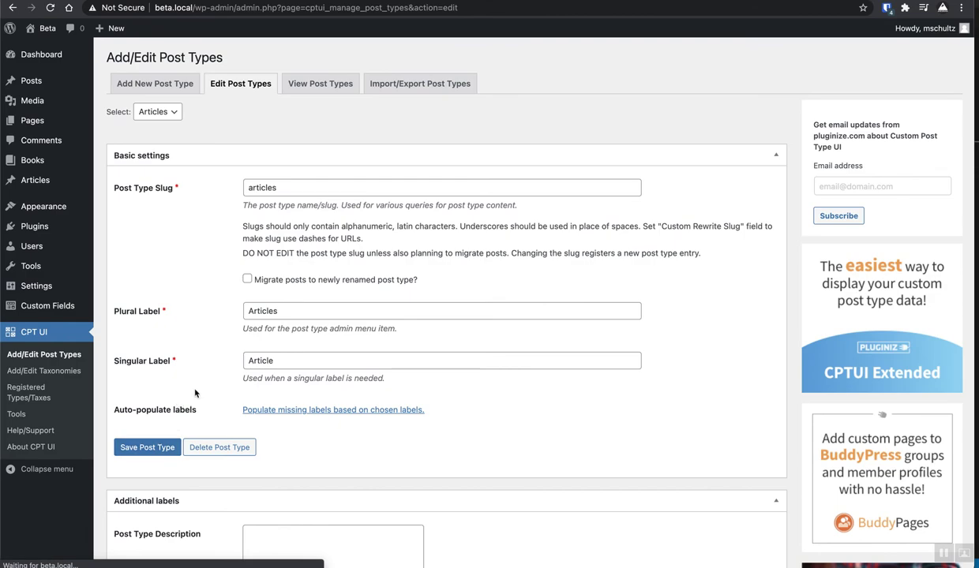
{"action": "scroll", "coordinate": [196, 396], "scroll_direction": "down", "scroll_amount": 15}
{"action": "scroll", "coordinate": [229, 356], "scroll_direction": "up", "scroll_amount": 4}
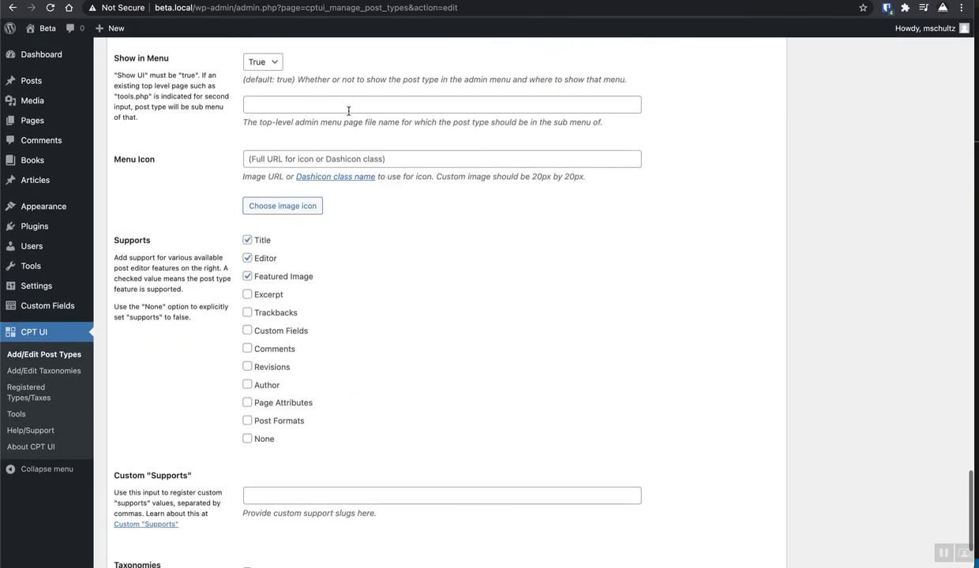
{"action": "left_click", "coordinate": [320, 158]}
{"action": "type", "text": "dashicons-adminpage"}
{"action": "scroll", "coordinate": [217, 288], "scroll_direction": "down", "scroll_amount": 3}
{"action": "left_click", "coordinate": [140, 518]}
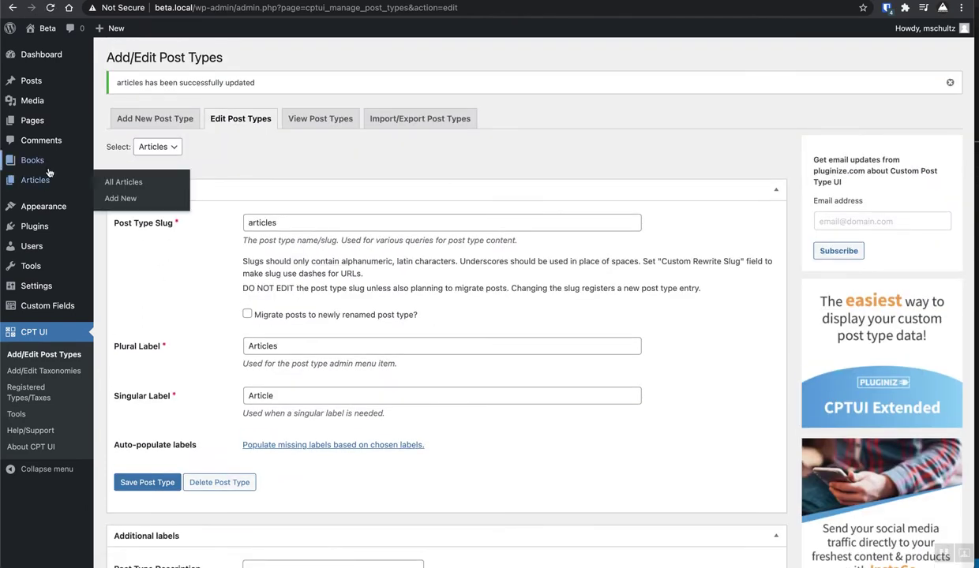
{"action": "mouse_move", "coordinate": [62, 166]}
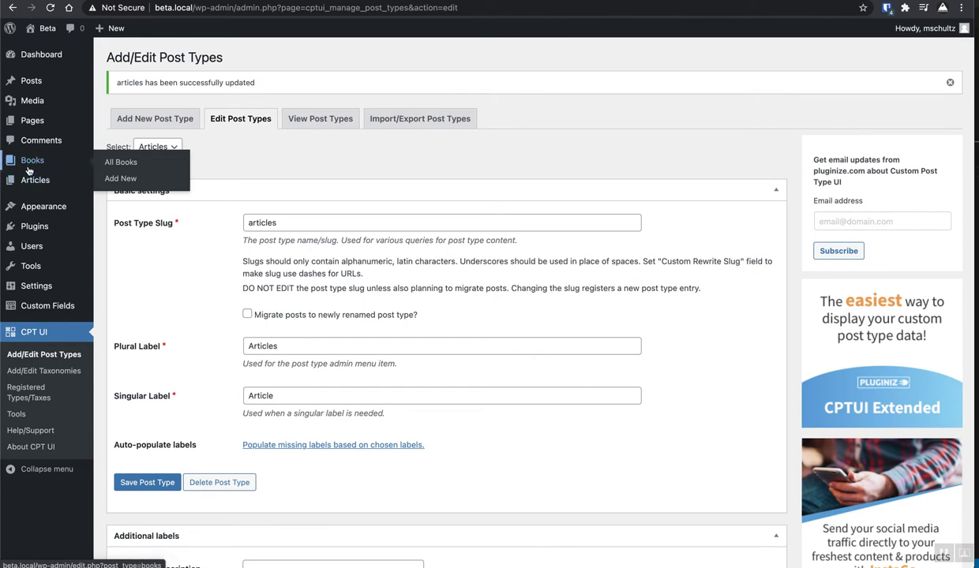
{"action": "mouse_move", "coordinate": [35, 186]}
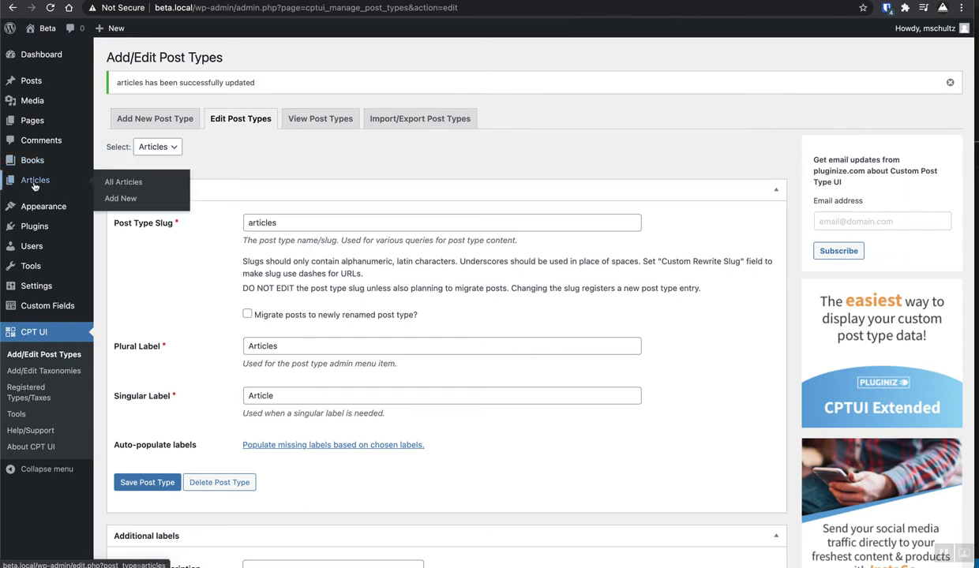
Create a Book titled Moby Dick, publish it, and leave the editor.
{"action": "left_click", "coordinate": [119, 178]}
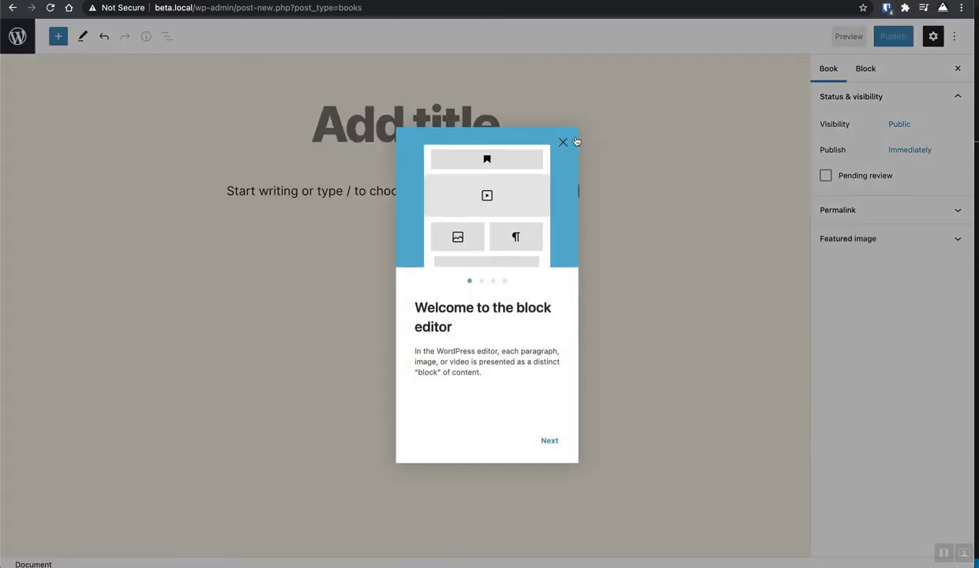
{"action": "left_click", "coordinate": [563, 142]}
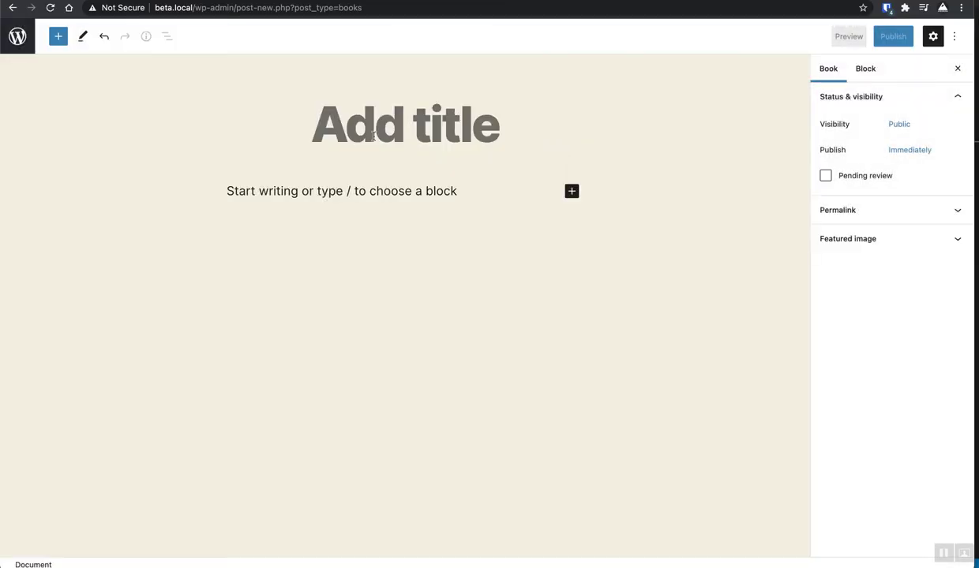
{"action": "type", "text": "Moby "}
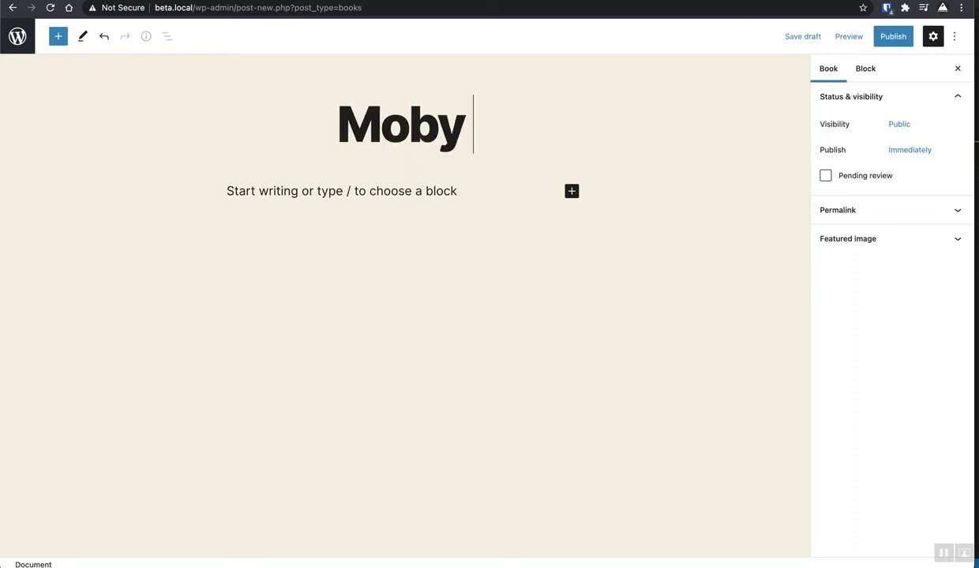
{"action": "type", "text": "Dick"}
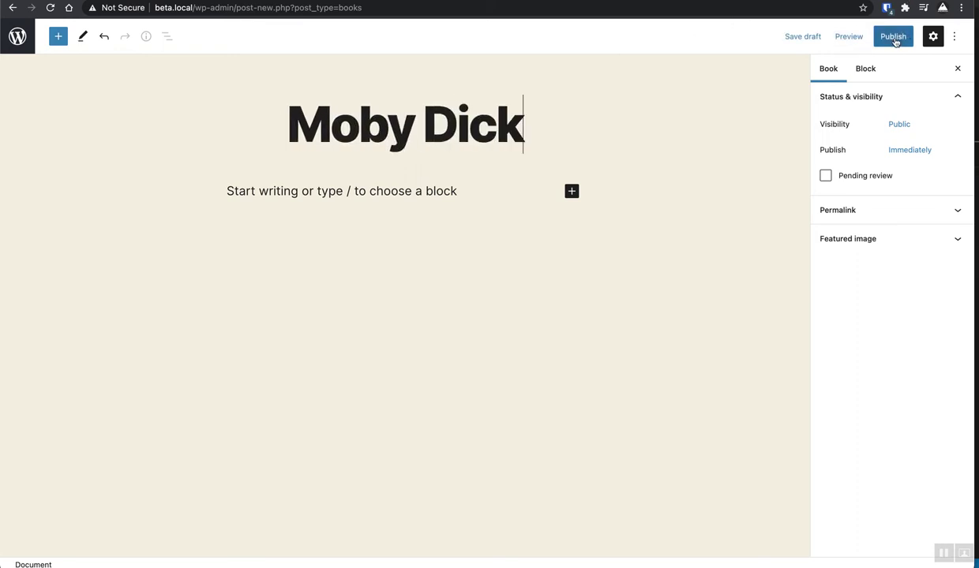
{"action": "left_click", "coordinate": [893, 37]}
{"action": "left_click", "coordinate": [857, 37]}
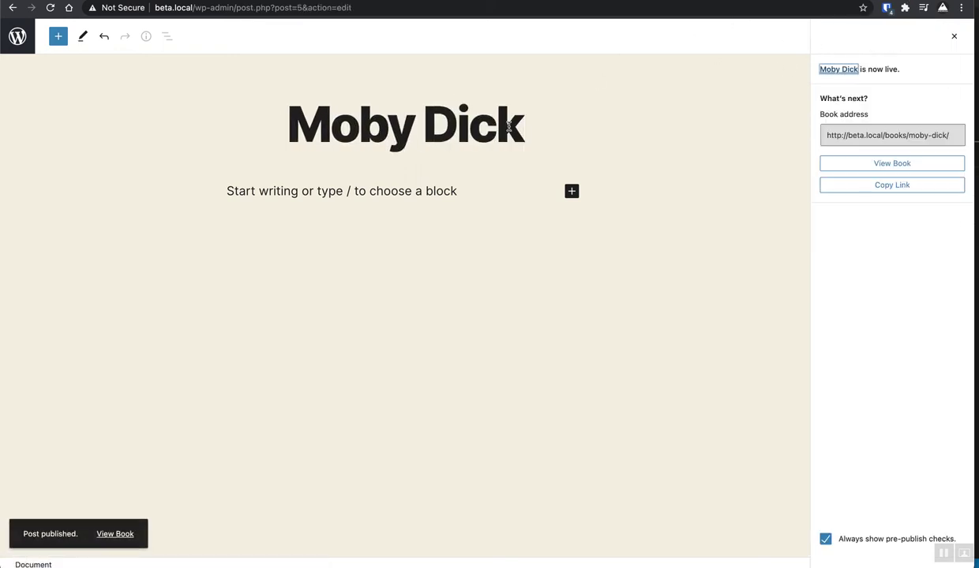
{"action": "left_click", "coordinate": [953, 37]}
{"action": "left_click", "coordinate": [18, 36]}
Start a new Article titled 'Reviews of last summer - 2019 edition'.
{"action": "mouse_move", "coordinate": [88, 228]}
{"action": "left_click", "coordinate": [127, 242]}
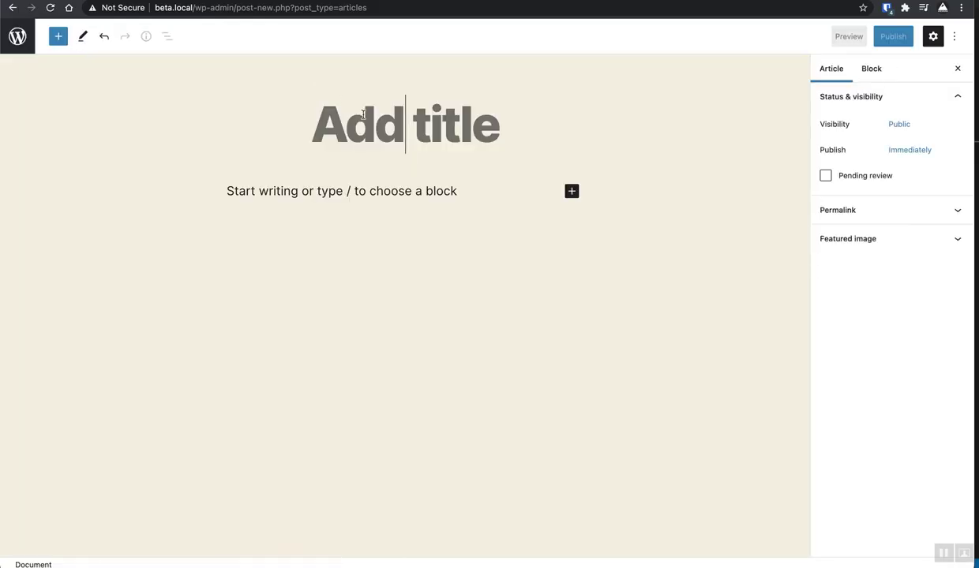
{"action": "type", "text": "reviews"}
{"action": "key", "text": "ctrl+a"}
{"action": "type", "text": "Reviews of"}
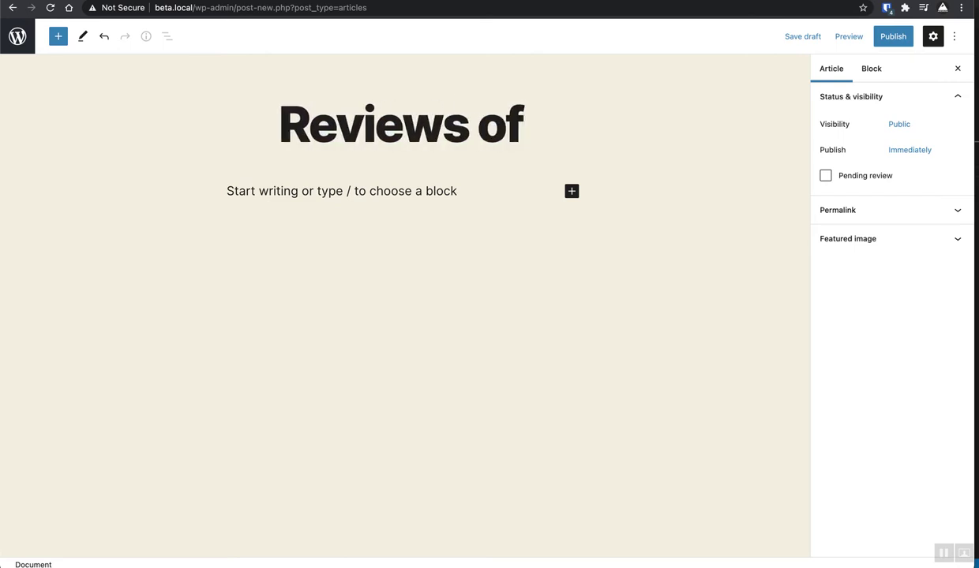
{"action": "key", "text": "BackSpace"}
{"action": "type", "text": "last summer"}
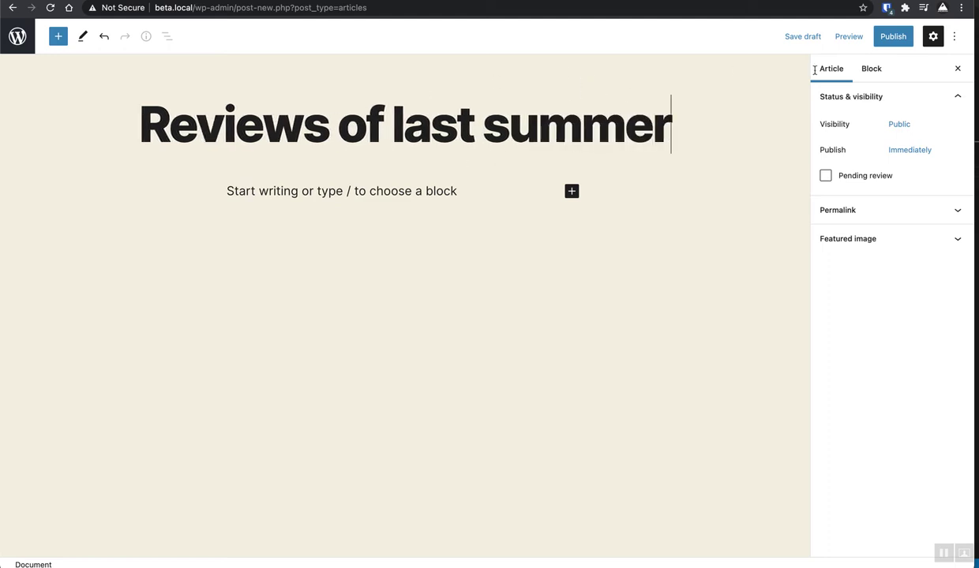
{"action": "type", "text": " - 2019 edition"}
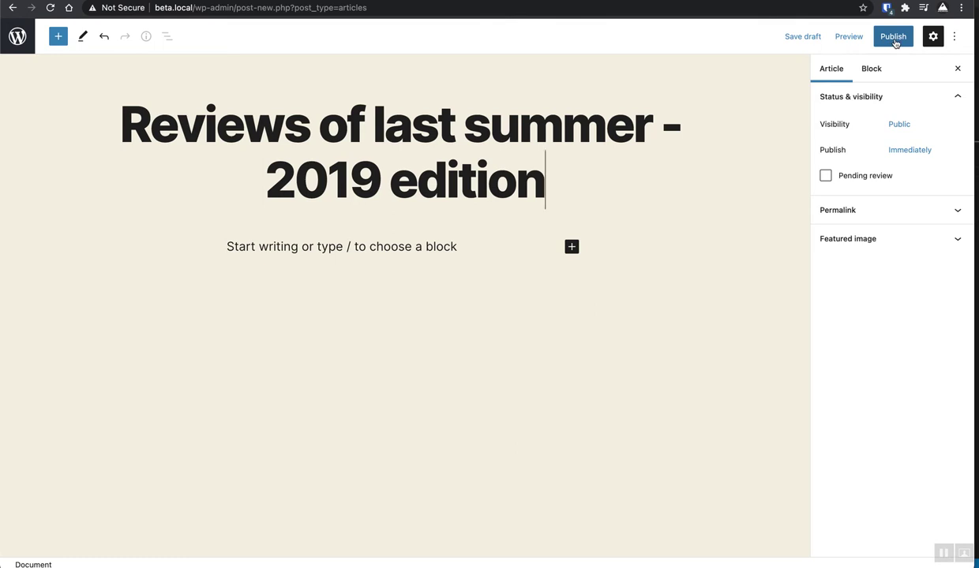
Publish the article and return to the Articles list.
{"action": "left_click", "coordinate": [895, 43]}
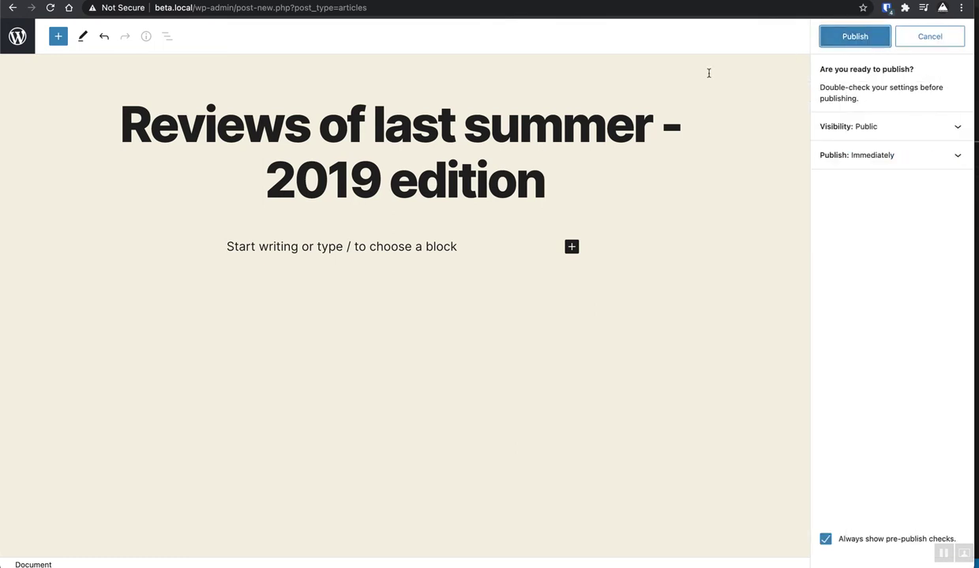
{"action": "left_click", "coordinate": [839, 39]}
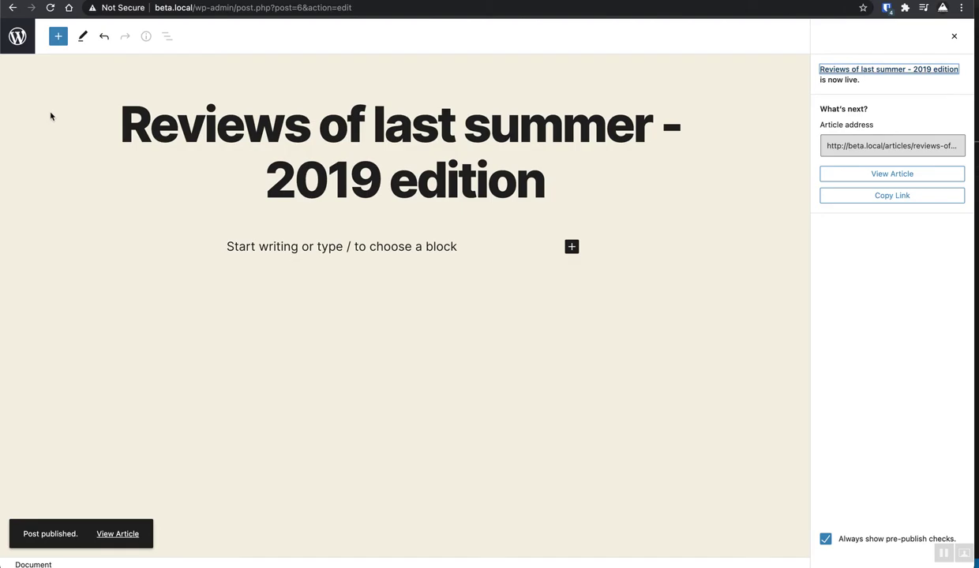
{"action": "left_click", "coordinate": [17, 38]}
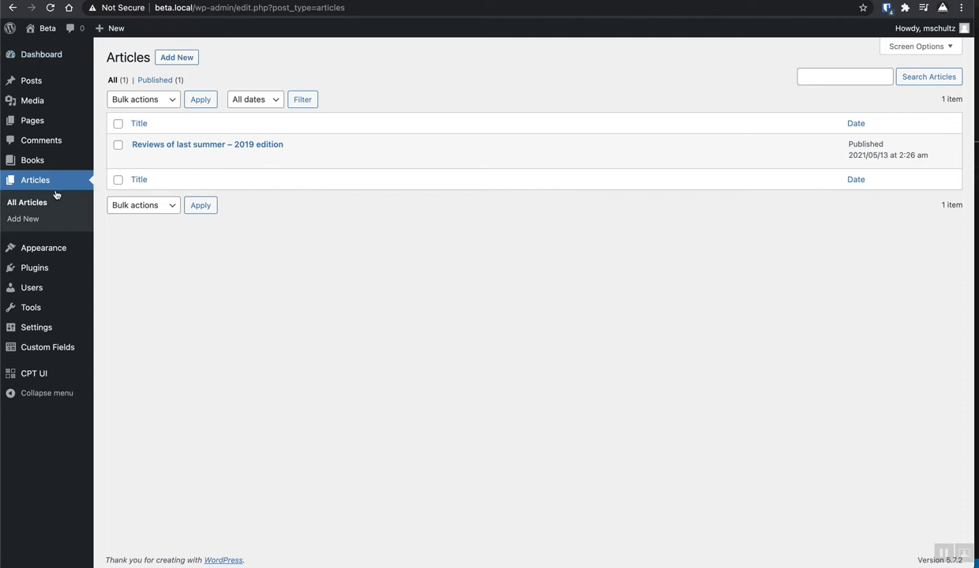
{"action": "mouse_move", "coordinate": [65, 162]}
{"action": "mouse_move", "coordinate": [28, 353]}
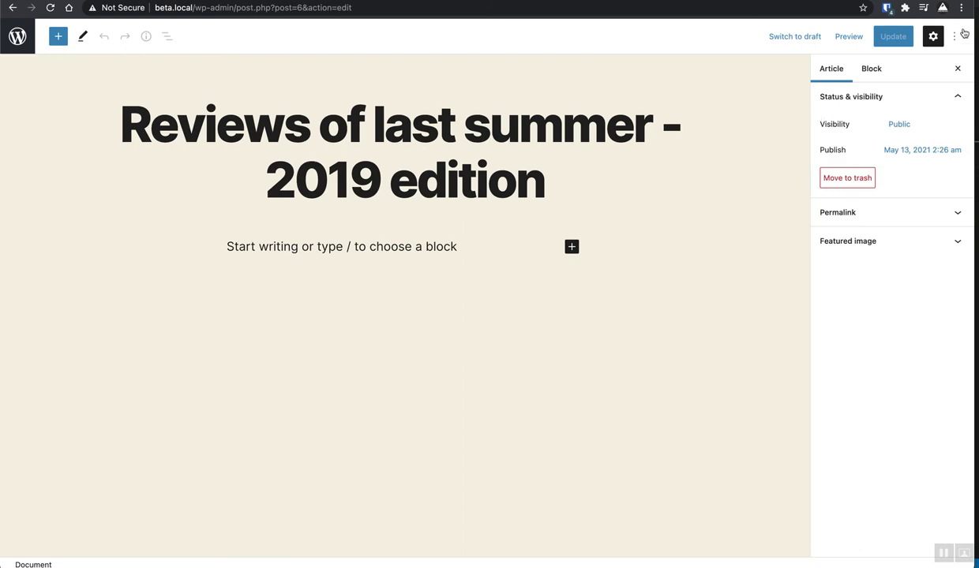
{"action": "left_click", "coordinate": [17, 35]}
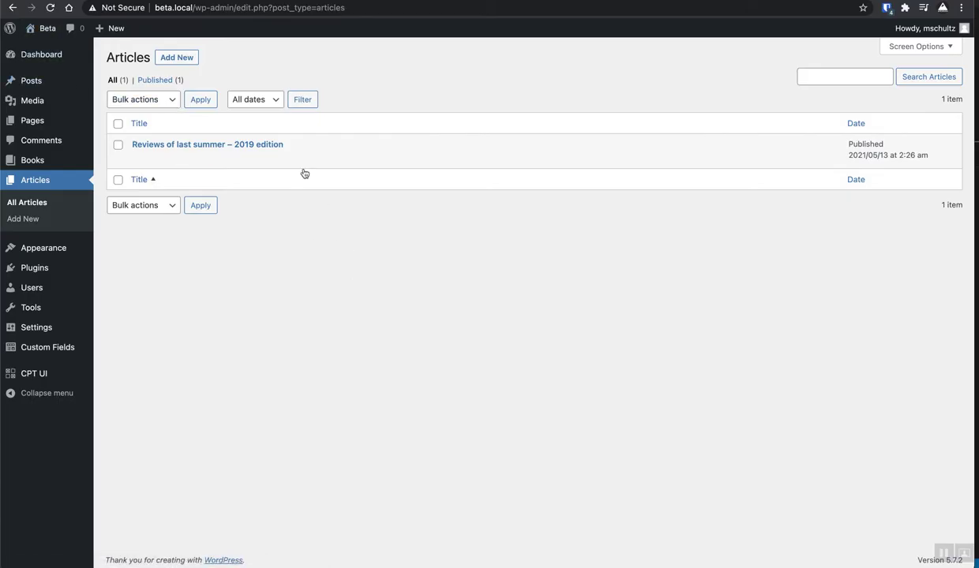
{"action": "mouse_move", "coordinate": [317, 162]}
{"action": "left_click_drag", "start_coordinate": [308, 146], "coordinate": [129, 148]}
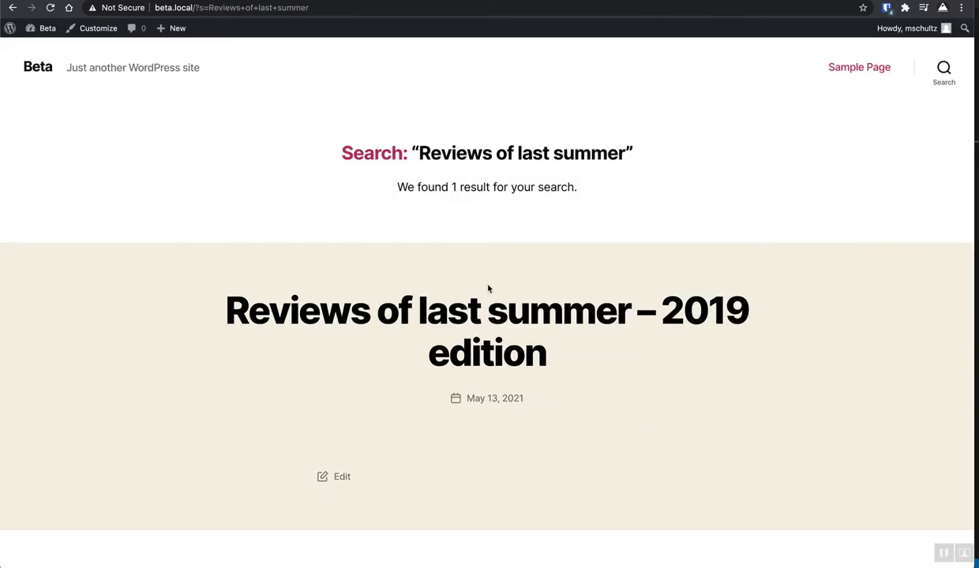
{"action": "scroll", "coordinate": [464, 282], "scroll_direction": "down", "scroll_amount": 2}
{"action": "scroll", "coordinate": [464, 282], "scroll_direction": "up", "scroll_amount": 2}
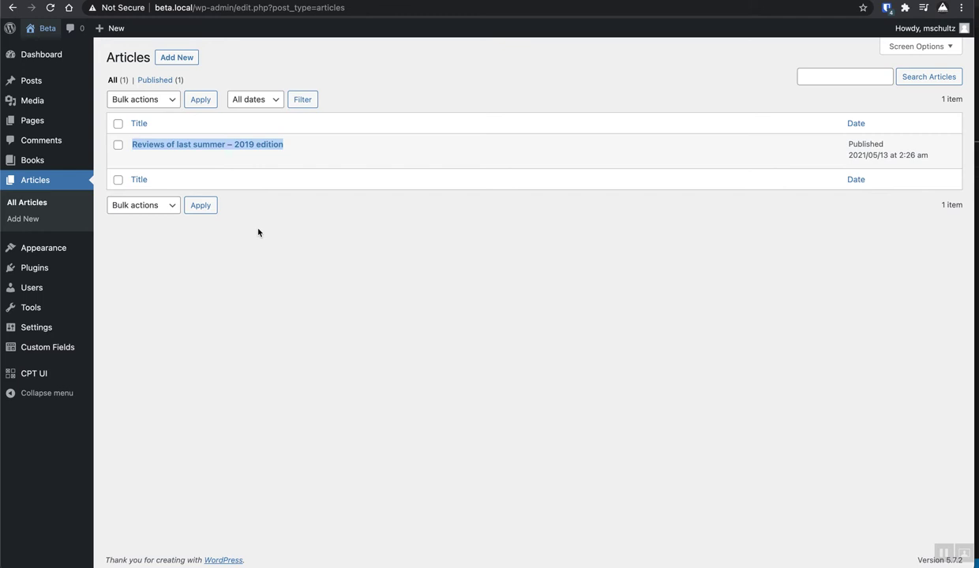
{"action": "mouse_move", "coordinate": [39, 374]}
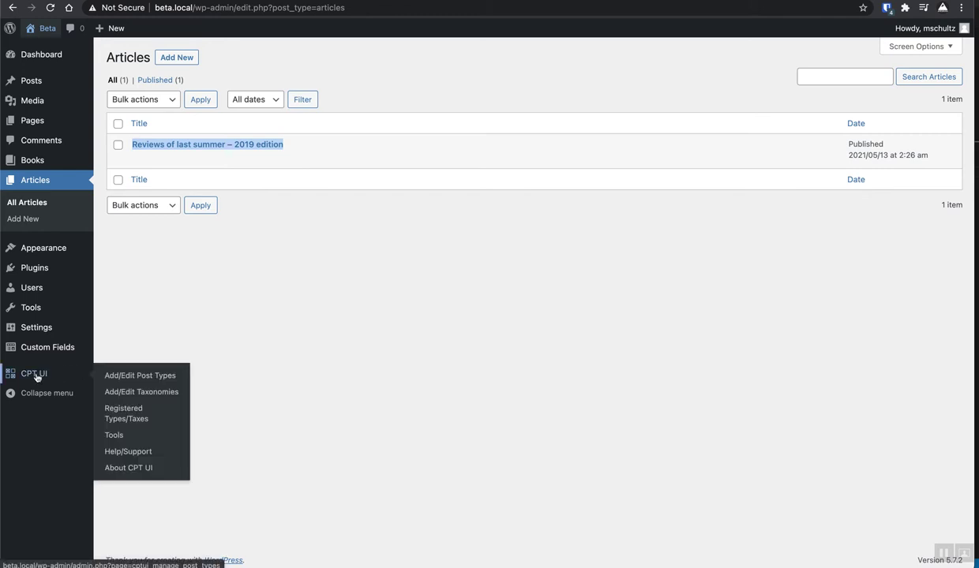
{"action": "left_click", "coordinate": [135, 377]}
{"action": "left_click", "coordinate": [214, 87]}
{"action": "left_click", "coordinate": [144, 108]}
{"action": "left_click", "coordinate": [150, 106]}
{"action": "scroll", "coordinate": [278, 229], "scroll_direction": "down", "scroll_amount": 10}
{"action": "scroll", "coordinate": [278, 229], "scroll_direction": "down", "scroll_amount": 15}
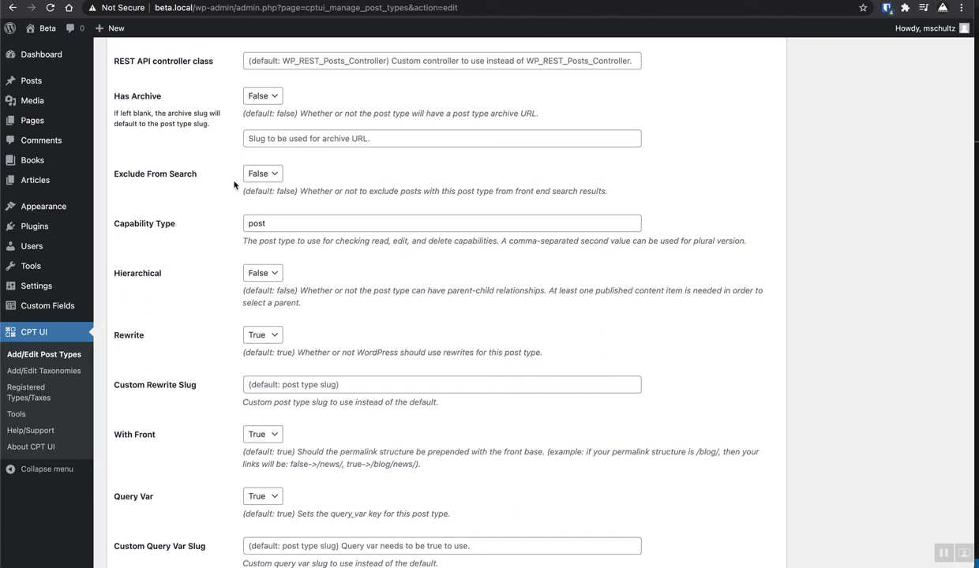
{"action": "left_click", "coordinate": [191, 176]}
{"action": "mouse_move", "coordinate": [79, 304]}
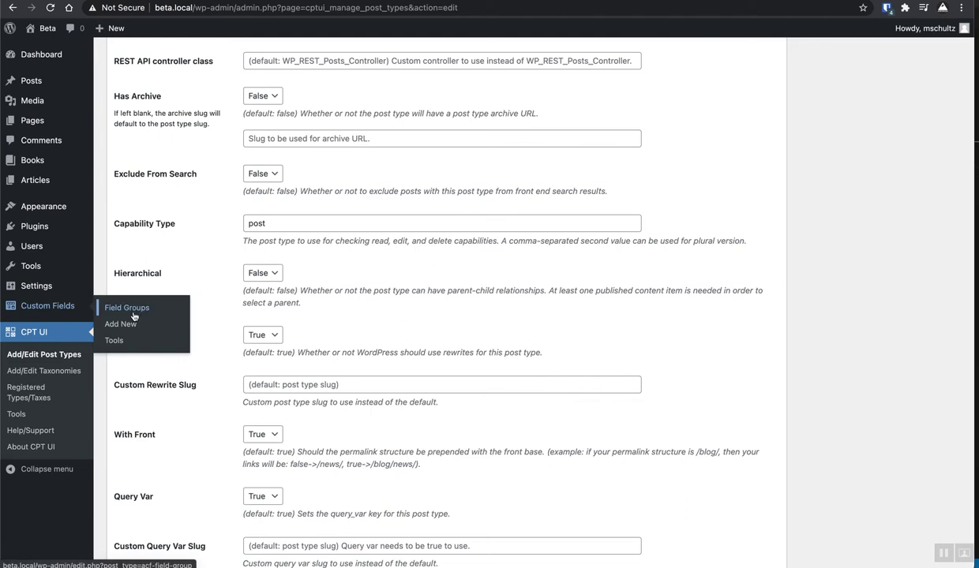
Create a field group named Author with a Text field labelled Author Name (author_name).
{"action": "left_click", "coordinate": [122, 324]}
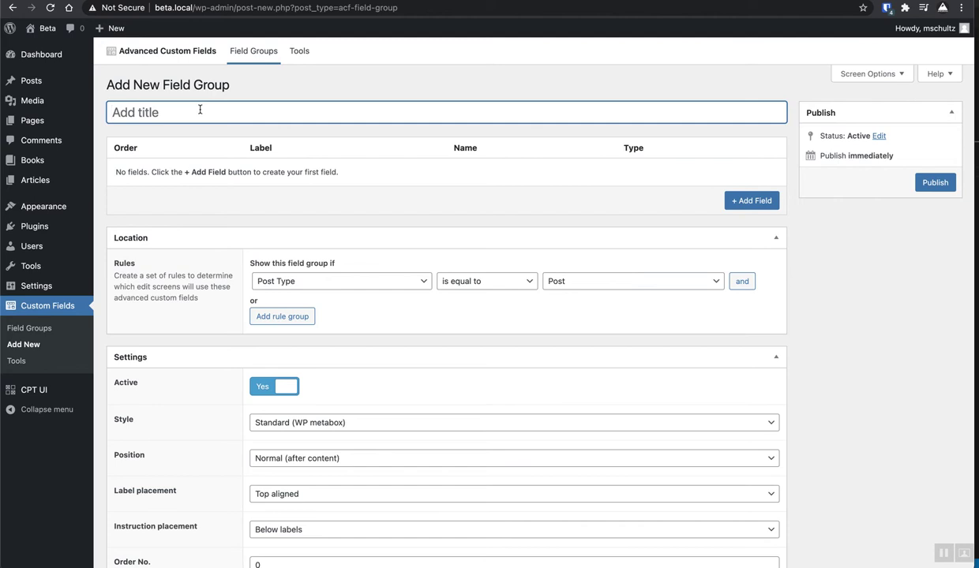
{"action": "type", "text": "Author"}
{"action": "left_click", "coordinate": [750, 200]}
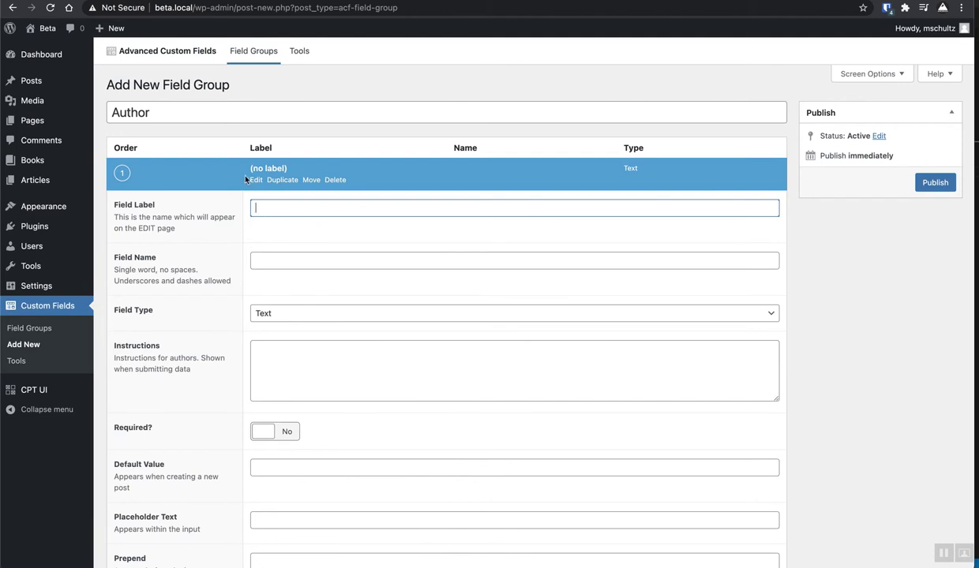
{"action": "type", "text": "Author Name"}
{"action": "left_click", "coordinate": [271, 257]}
{"action": "left_click", "coordinate": [320, 314]}
{"action": "scroll", "coordinate": [294, 310], "scroll_direction": "down", "scroll_amount": 3}
{"action": "scroll", "coordinate": [295, 310], "scroll_direction": "down", "scroll_amount": 2}
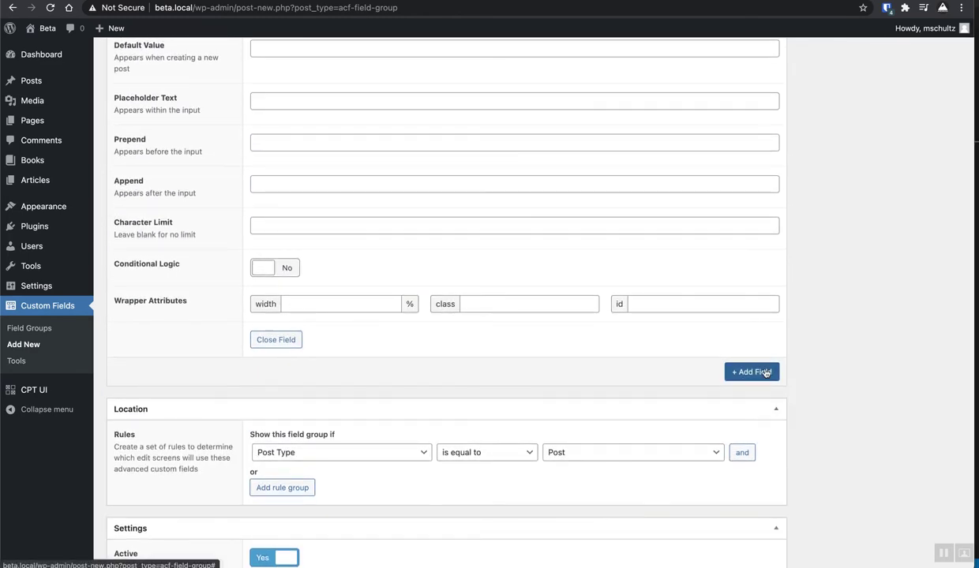
{"action": "scroll", "coordinate": [628, 372], "scroll_direction": "down", "scroll_amount": 2}
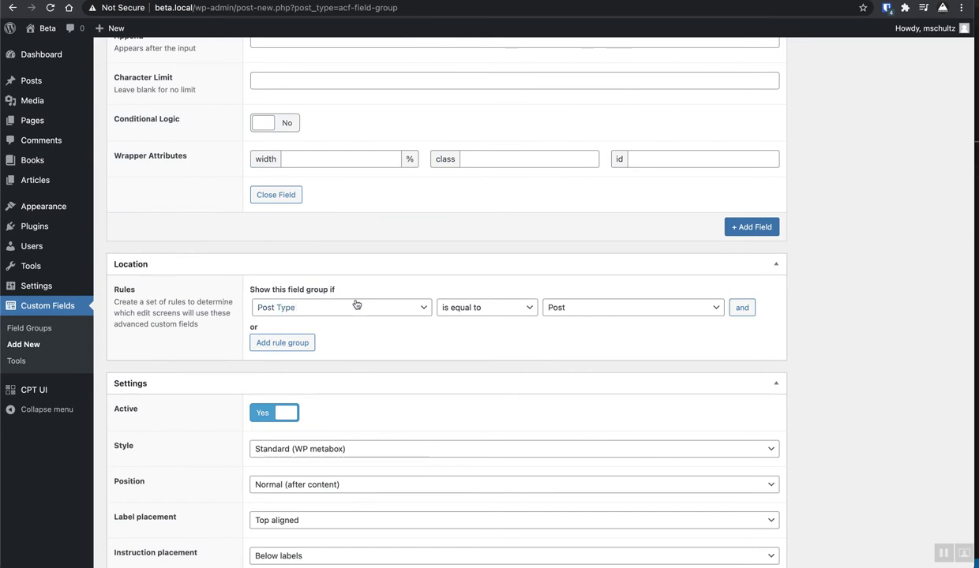
Set the group's location rule to Post Type is equal to Book and publish it.
{"action": "left_click", "coordinate": [582, 308]}
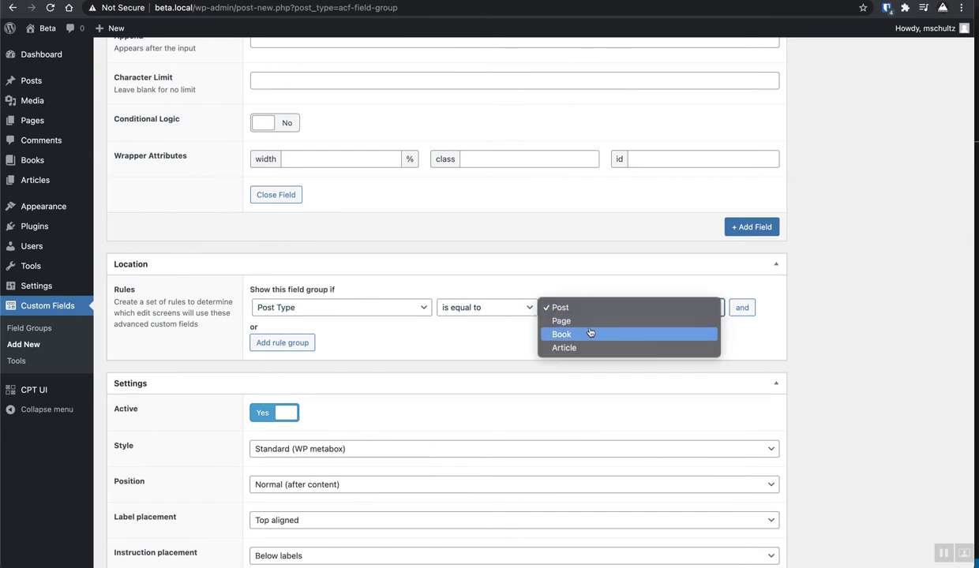
{"action": "left_click", "coordinate": [592, 341]}
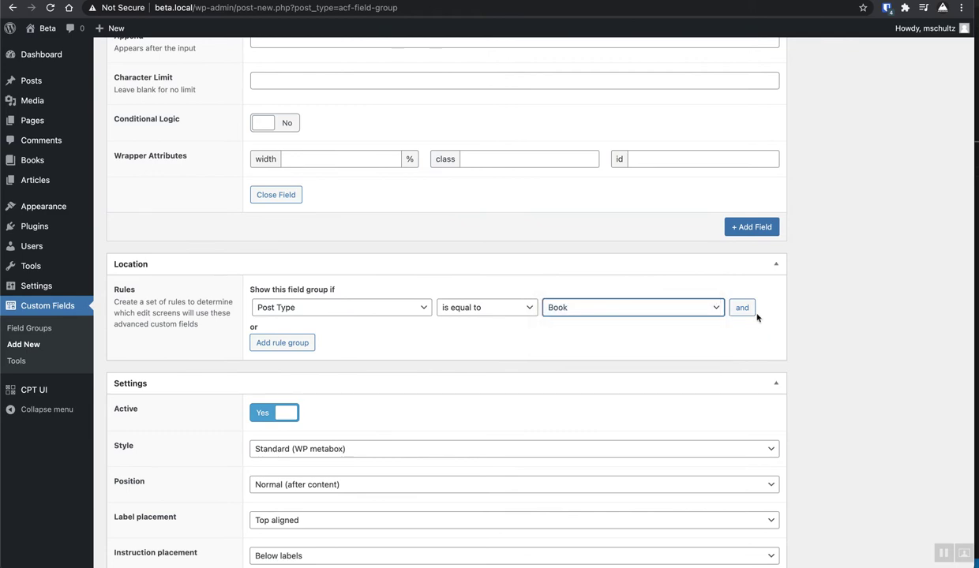
{"action": "scroll", "coordinate": [896, 227], "scroll_direction": "up", "scroll_amount": 7}
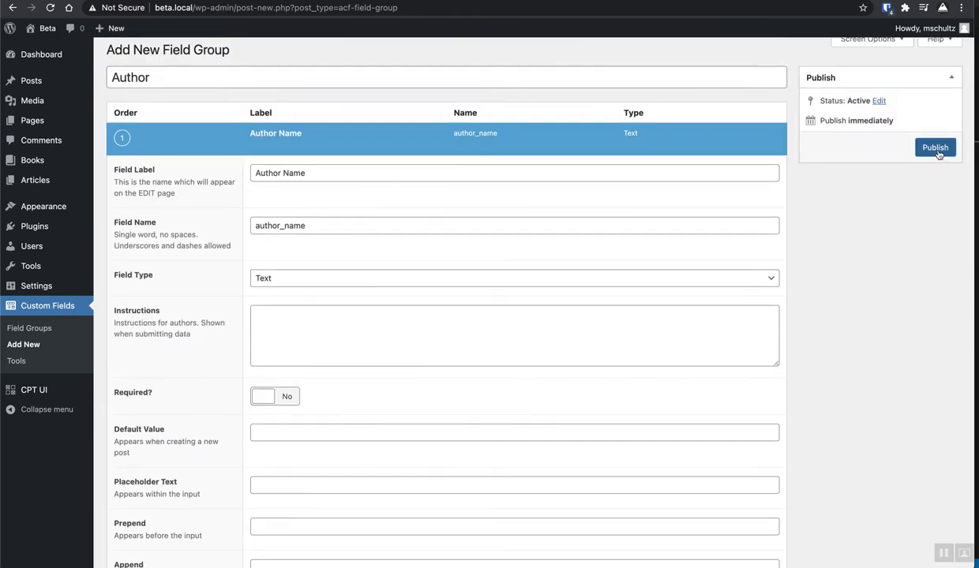
{"action": "left_click", "coordinate": [937, 151]}
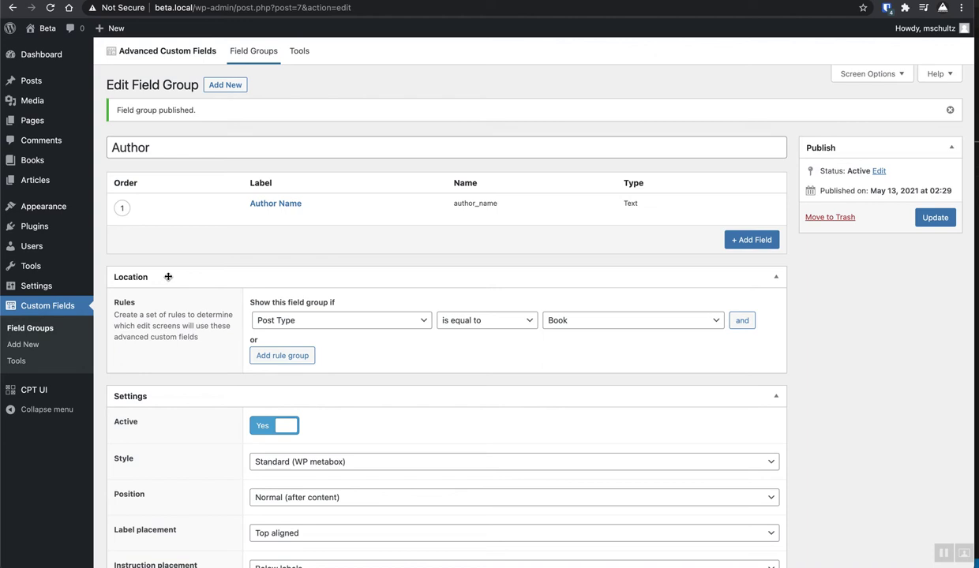
Start another new field group under Custom Fields > Add New.
{"action": "left_click", "coordinate": [43, 344]}
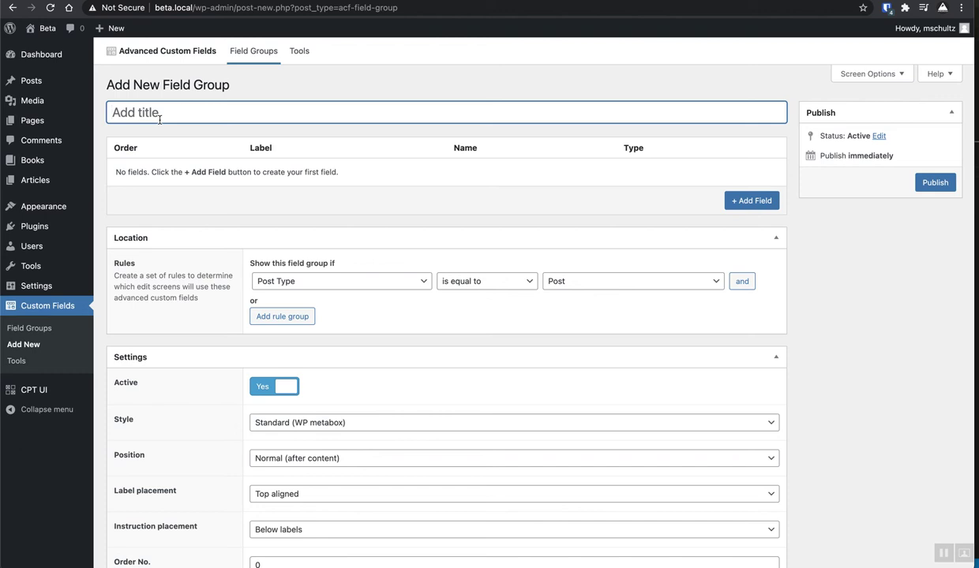
Title the field group Tags and show it only on Article posts.
{"action": "type", "text": "Tags"}
{"action": "left_click", "coordinate": [578, 283]}
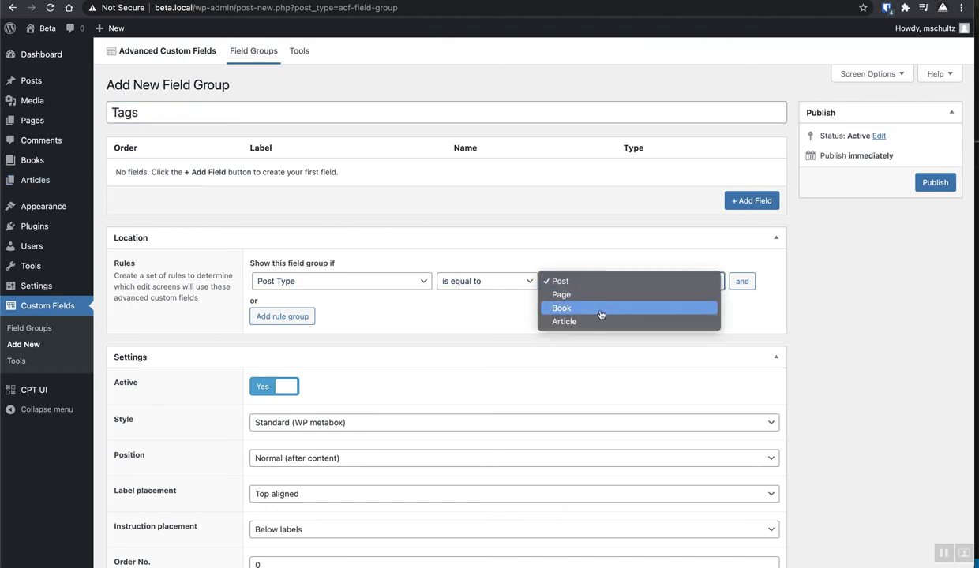
{"action": "left_click", "coordinate": [600, 319]}
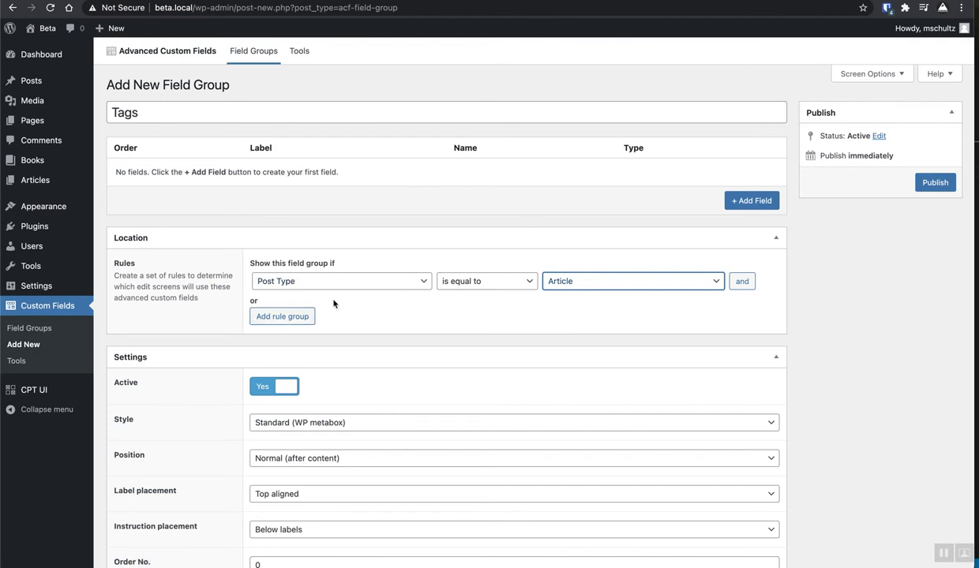
Add a Text Area field labelled Searchable Tags (searchable_tags) and publish the group.
{"action": "left_click", "coordinate": [754, 201]}
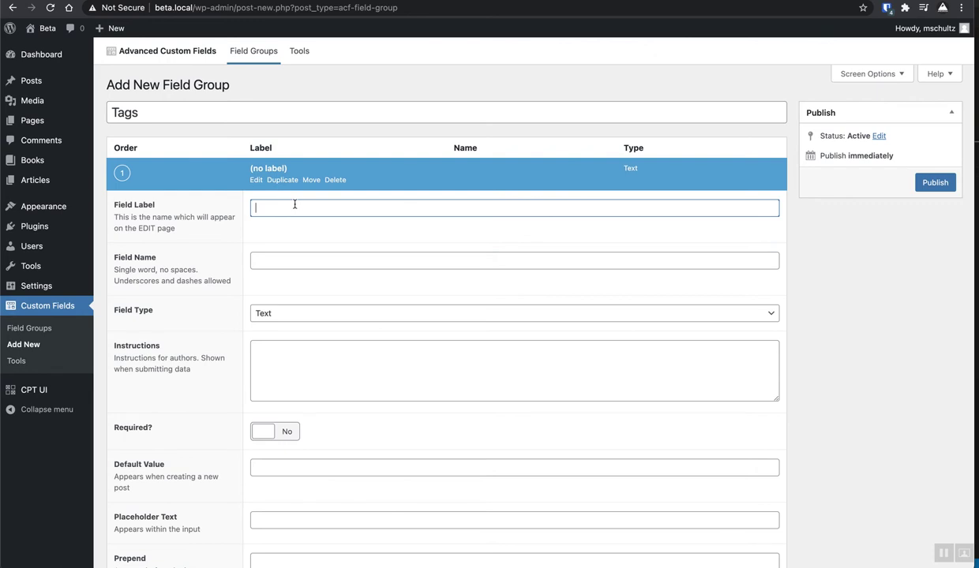
{"action": "type", "text": "Searchable Tags"}
{"action": "left_click", "coordinate": [269, 314]}
{"action": "left_click", "coordinate": [268, 314]}
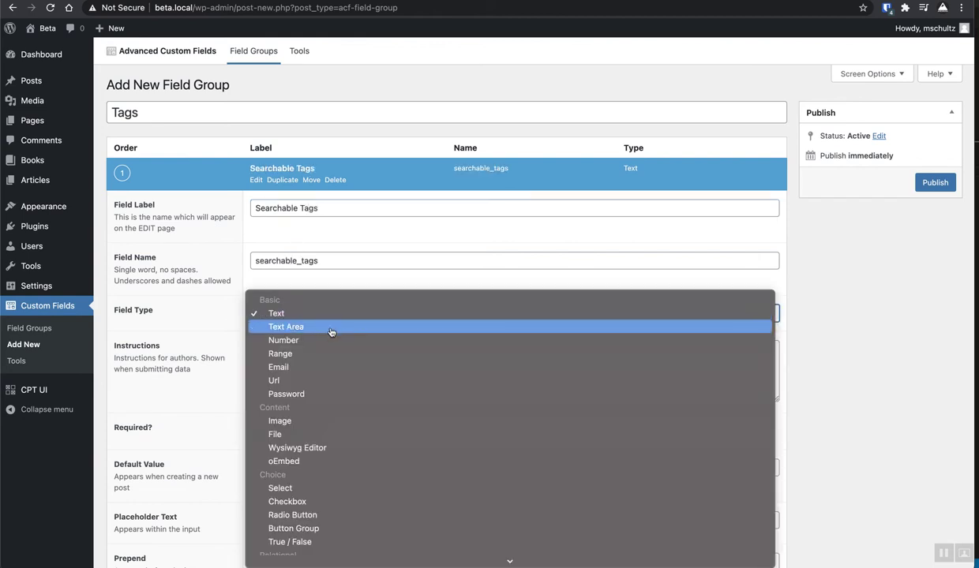
{"action": "left_click", "coordinate": [322, 327]}
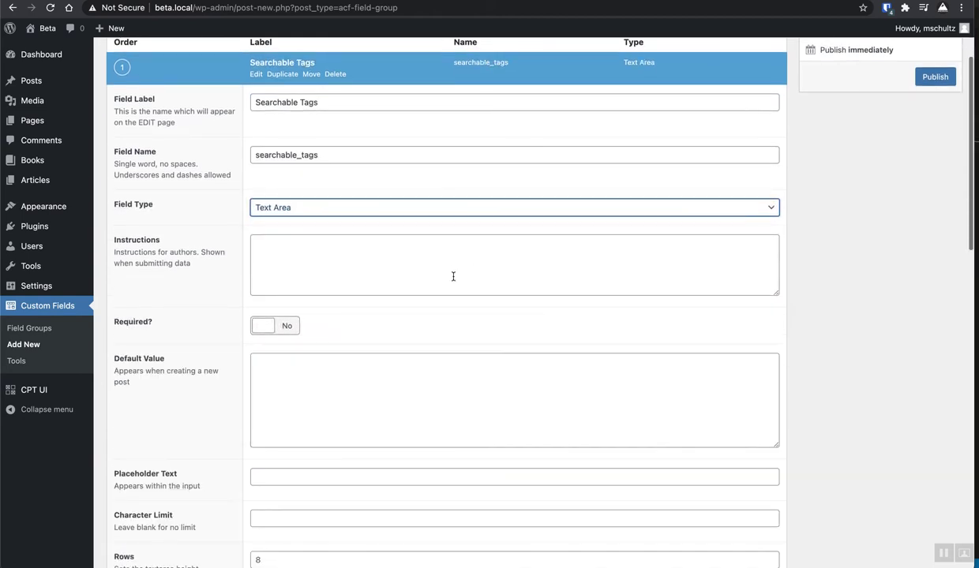
{"action": "scroll", "coordinate": [452, 316], "scroll_direction": "down", "scroll_amount": 5}
{"action": "scroll", "coordinate": [806, 345], "scroll_direction": "down", "scroll_amount": 3}
{"action": "scroll", "coordinate": [806, 345], "scroll_direction": "up", "scroll_amount": 10}
{"action": "left_click", "coordinate": [935, 183]}
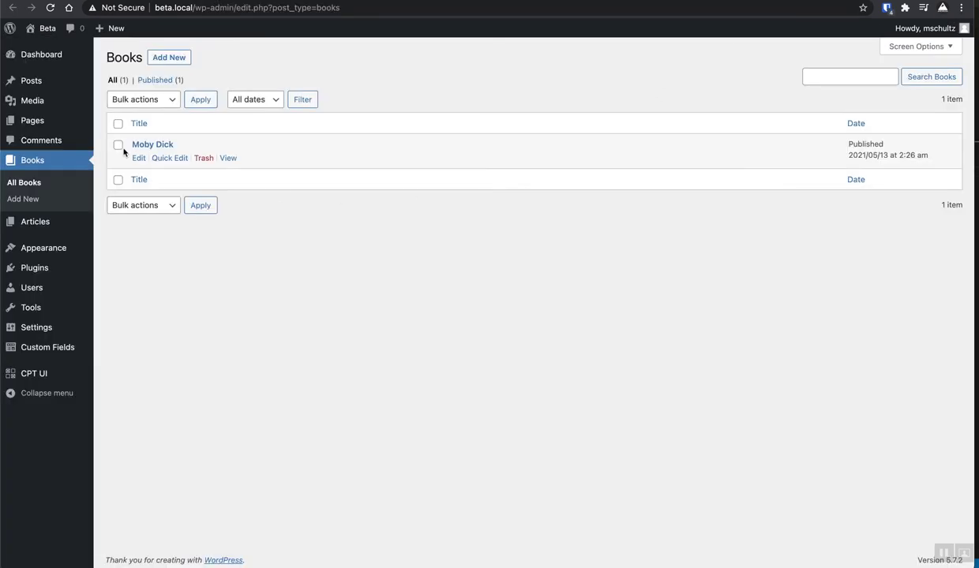
Fill in Moby Dick's Author Name field and update the book.
{"action": "left_click", "coordinate": [150, 146]}
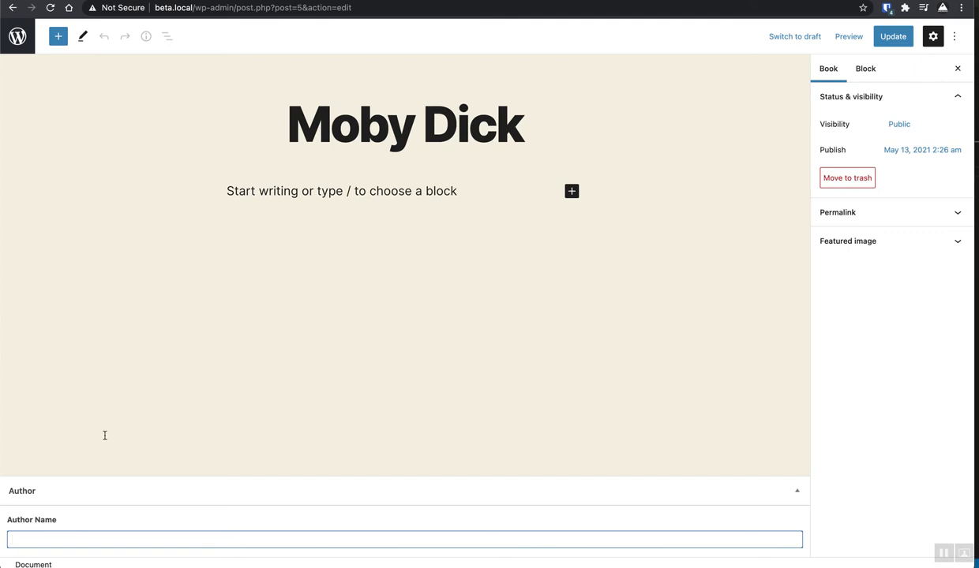
{"action": "type", "text": "Herman Melville"}
{"action": "left_click", "coordinate": [893, 36]}
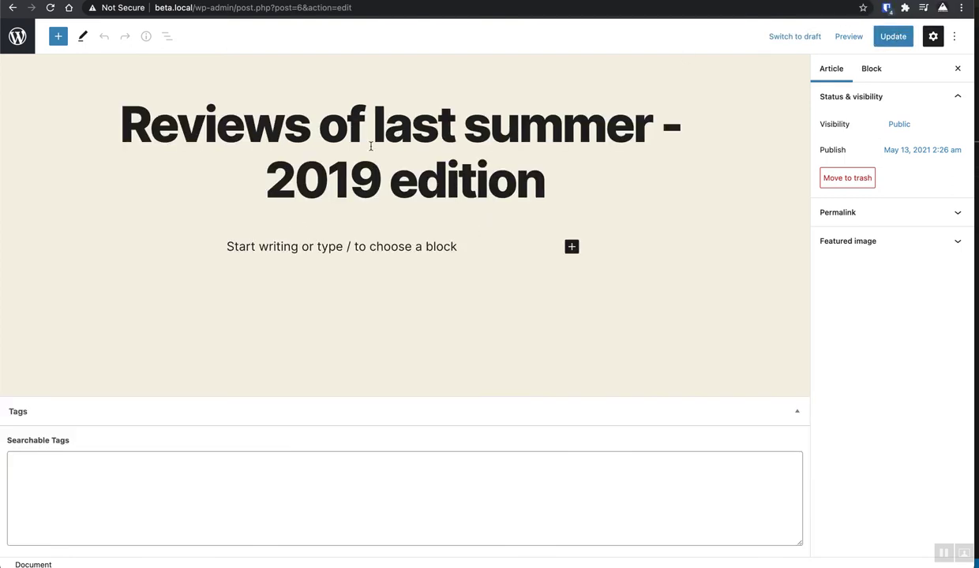
Give the 2019 reviews article the Searchable Tags 'archive, yellowjacket' and update it.
{"action": "left_click", "coordinate": [65, 493]}
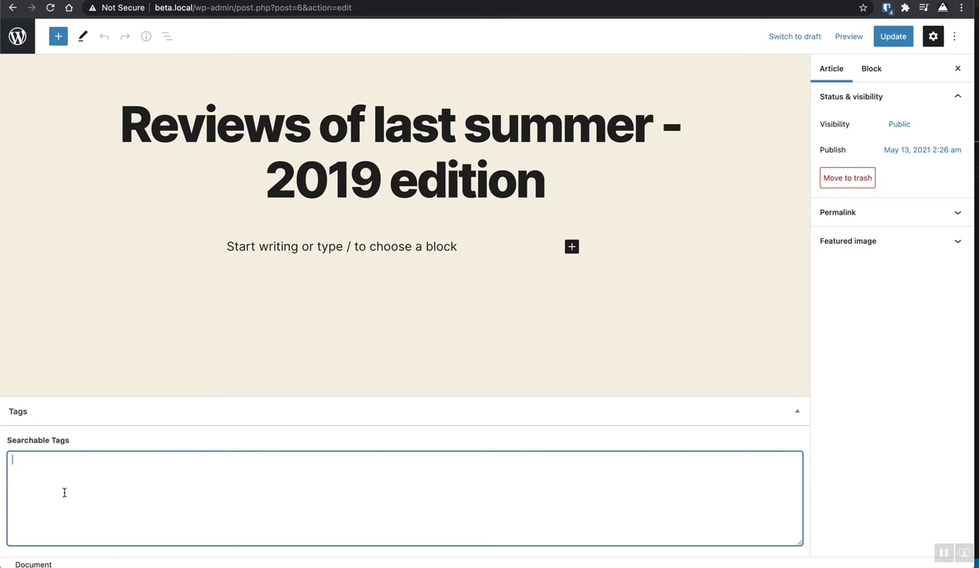
{"action": "type", "text": "archive,"}
{"action": "type", "text": "yellowjacket"}
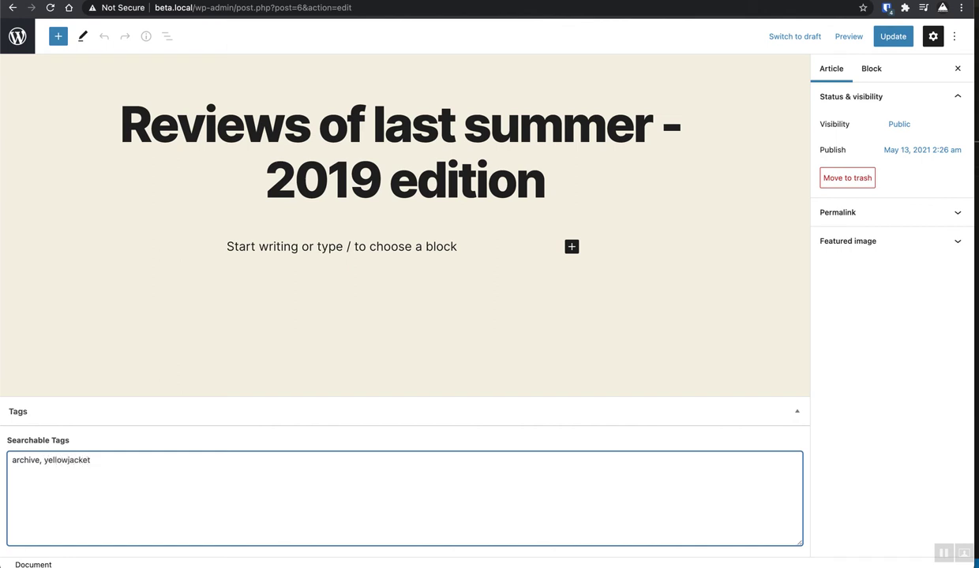
{"action": "double_click", "coordinate": [65, 477]}
{"action": "left_click", "coordinate": [548, 480]}
{"action": "left_click", "coordinate": [898, 37]}
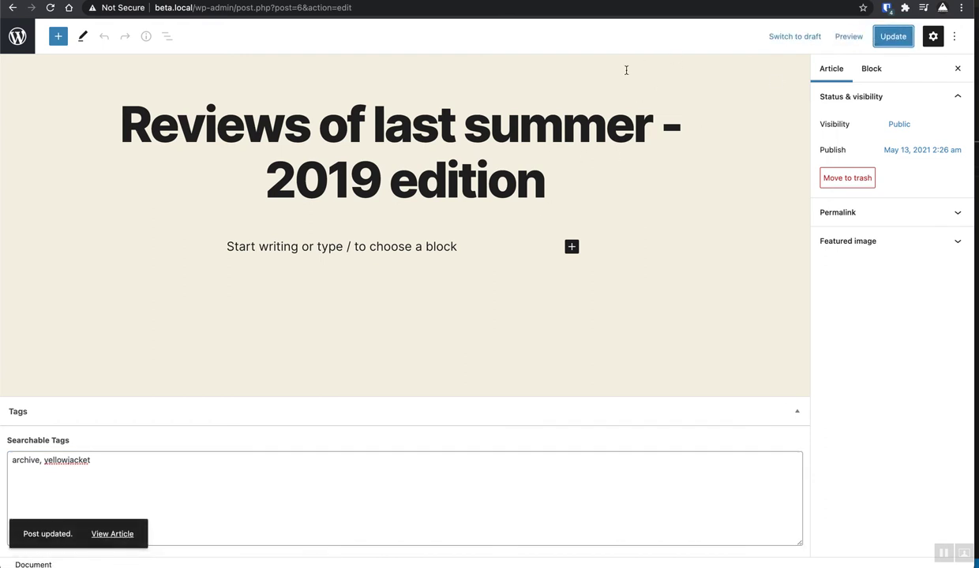
{"action": "double_click", "coordinate": [68, 462]}
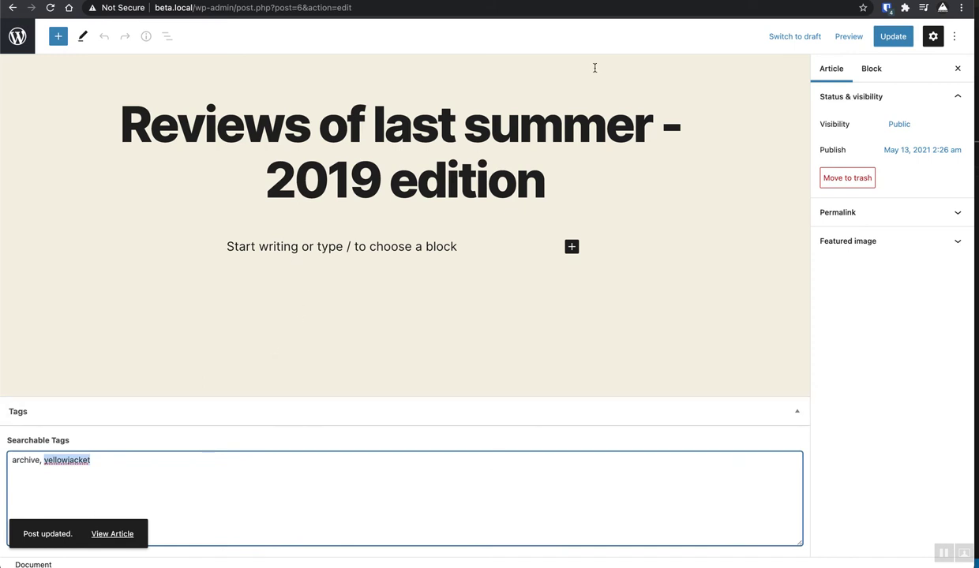
{"action": "left_click", "coordinate": [891, 38]}
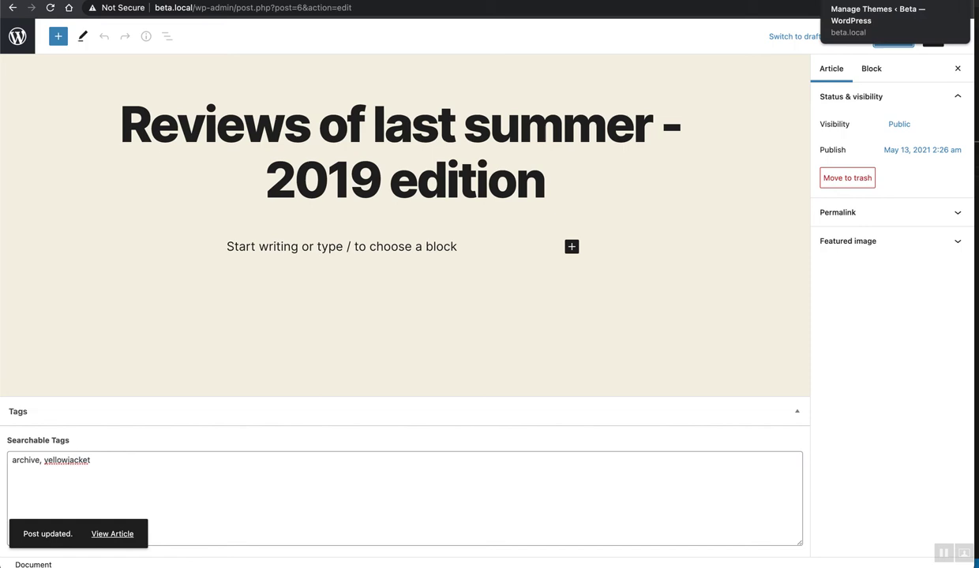
Search the live site's front page for 'yellowjacket'.
{"action": "left_click", "coordinate": [17, 36]}
{"action": "left_click", "coordinate": [46, 29]}
{"action": "left_click", "coordinate": [943, 69]}
{"action": "type", "text": "yellowjacket"}
{"action": "key", "text": "Return"}
Check the empty search results, then go to the adambalee.com custom-field search tutorial.
{"action": "scroll", "coordinate": [341, 247], "scroll_direction": "down", "scroll_amount": 2}
{"action": "scroll", "coordinate": [442, 186], "scroll_direction": "up", "scroll_amount": 2}
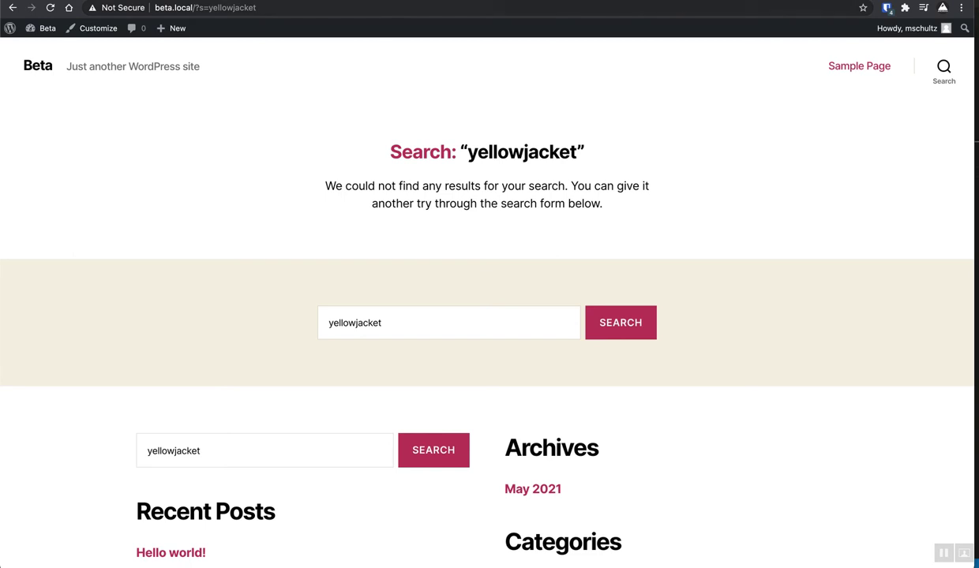
{"action": "left_click", "coordinate": [885, 2]}
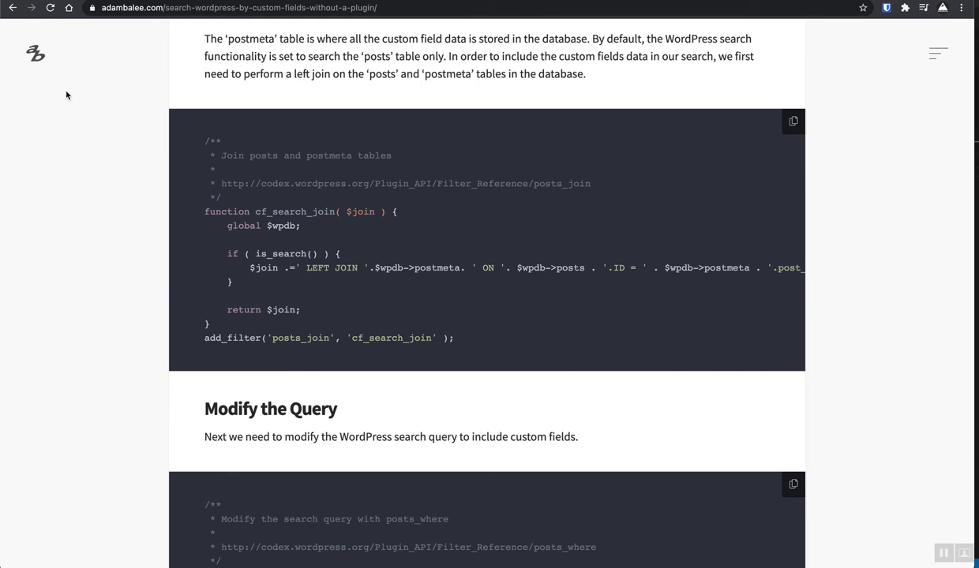
Scroll through the tutorial's custom-field search code blocks, then switch to Visual Studio Code.
{"action": "scroll", "coordinate": [66, 94], "scroll_direction": "down", "scroll_amount": 3}
{"action": "scroll", "coordinate": [88, 212], "scroll_direction": "up", "scroll_amount": 15}
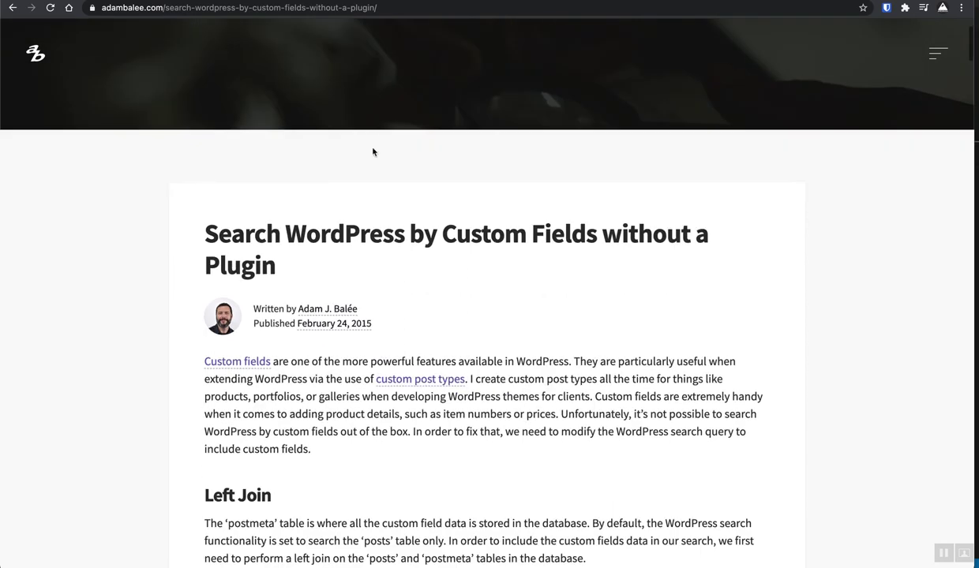
{"action": "scroll", "coordinate": [373, 151], "scroll_direction": "down", "scroll_amount": 6}
{"action": "scroll", "coordinate": [371, 153], "scroll_direction": "up", "scroll_amount": 1}
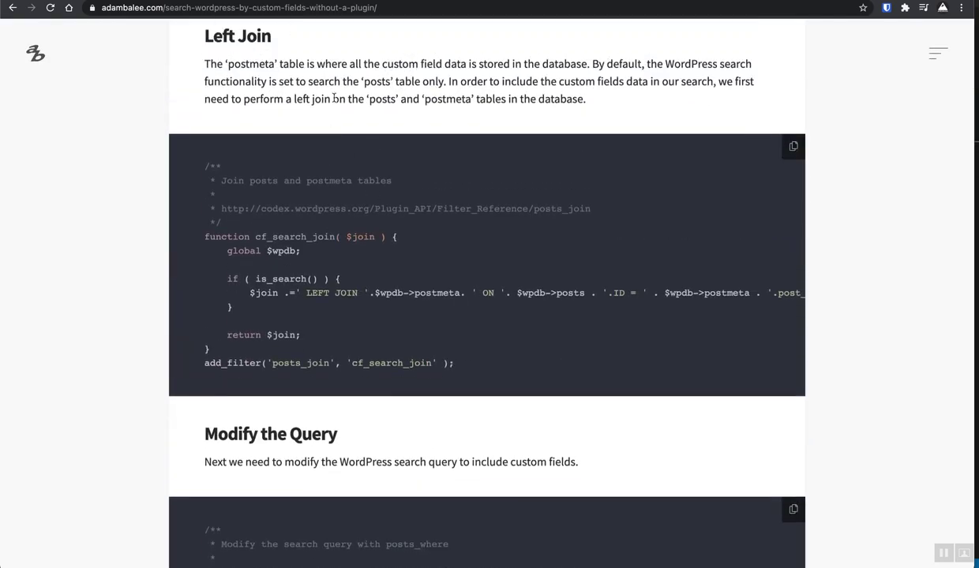
{"action": "scroll", "coordinate": [341, 205], "scroll_direction": "down", "scroll_amount": 1}
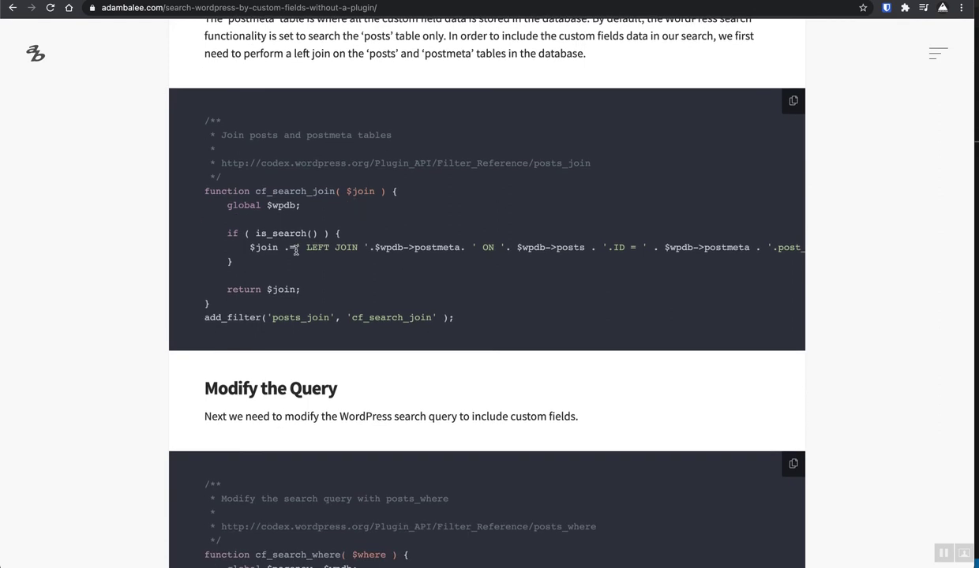
{"action": "scroll", "coordinate": [110, 288], "scroll_direction": "down", "scroll_amount": 2}
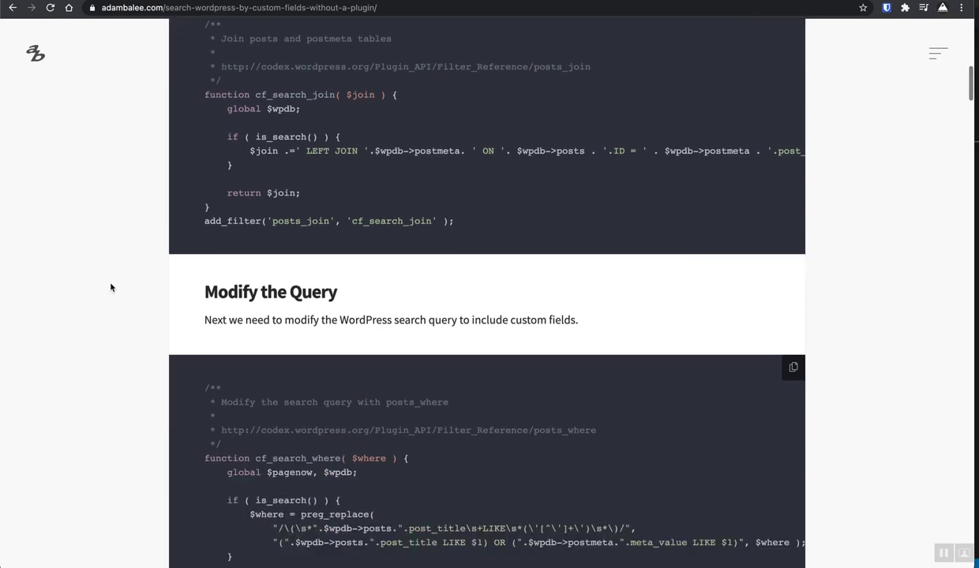
{"action": "scroll", "coordinate": [111, 288], "scroll_direction": "down", "scroll_amount": 1}
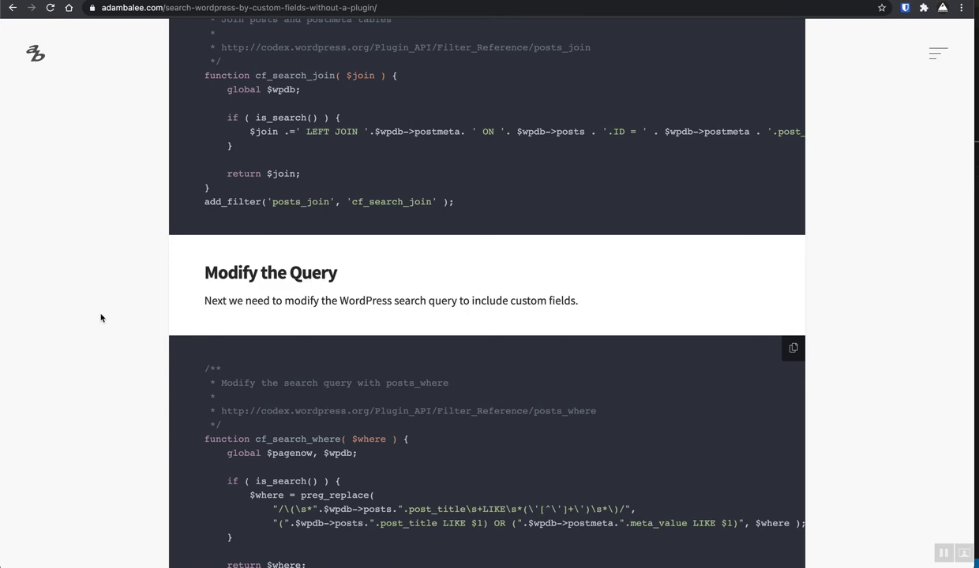
{"action": "scroll", "coordinate": [100, 318], "scroll_direction": "down", "scroll_amount": 15}
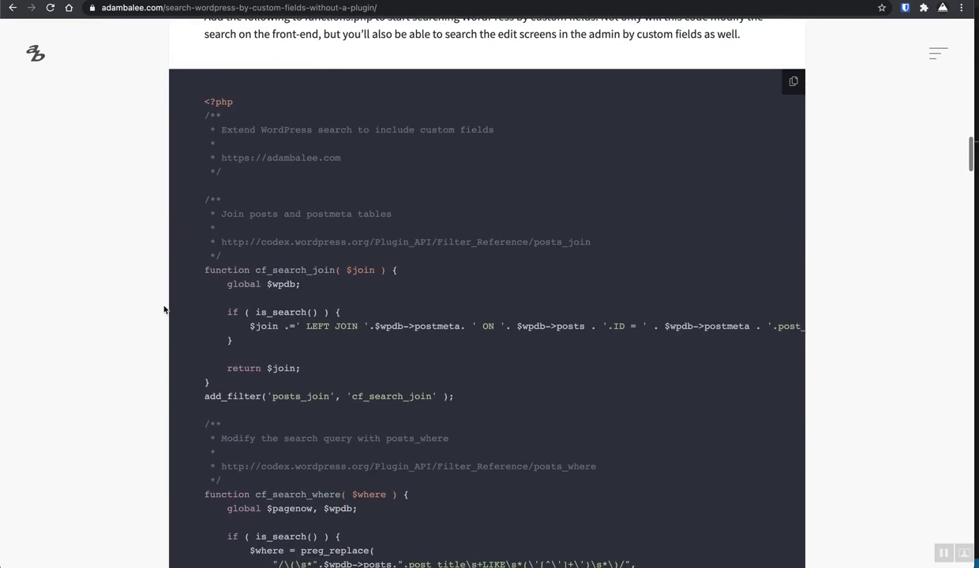
{"action": "scroll", "coordinate": [205, 278], "scroll_direction": "down", "scroll_amount": 5}
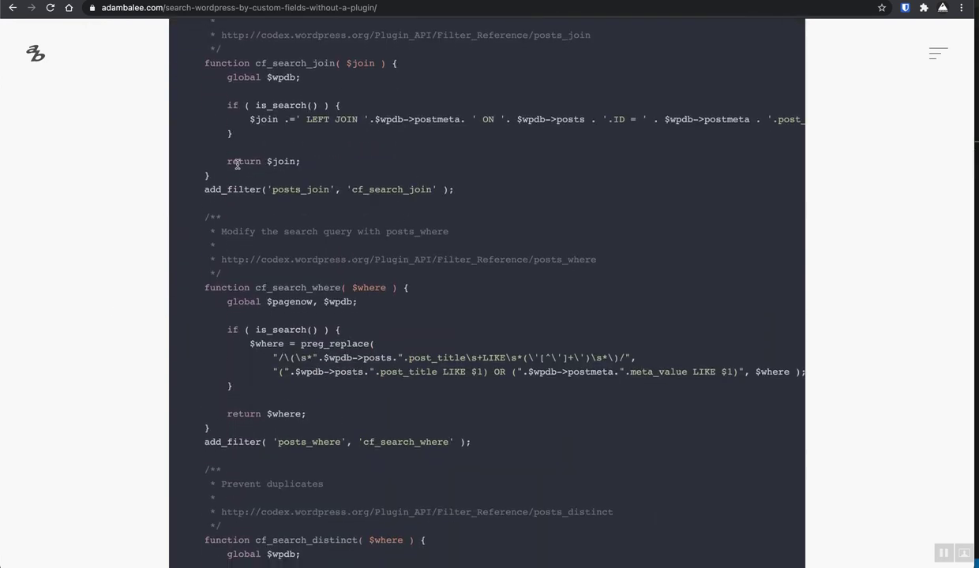
{"action": "key", "text": "super+Tab"}
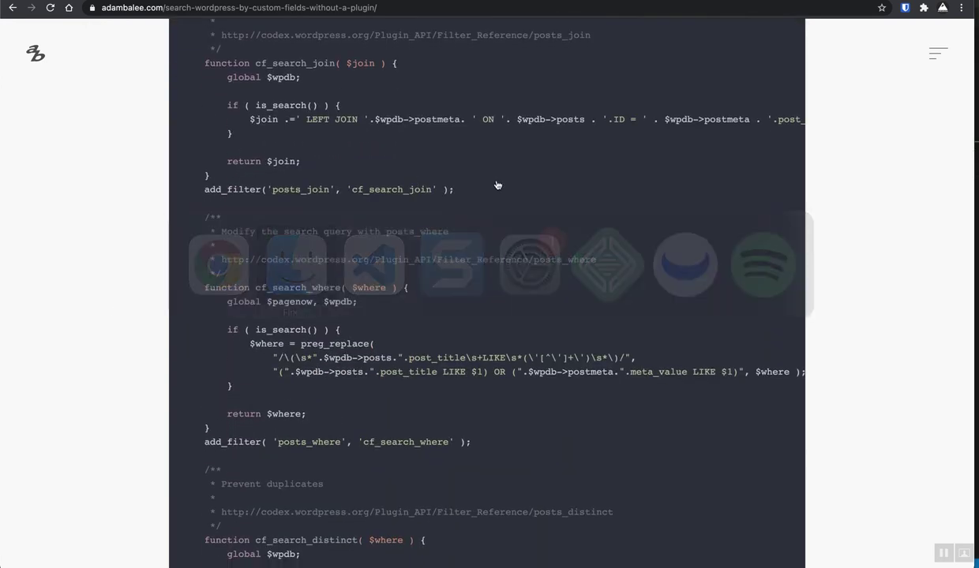
{"action": "key", "text": "super+Tab"}
{"action": "key", "text": "super+Tab"}
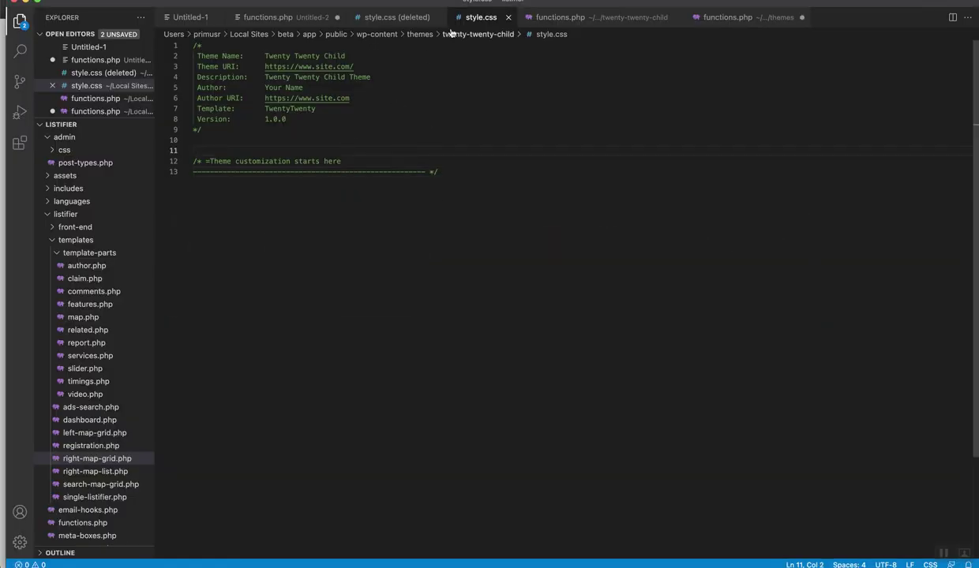
Open the themes functions.php file in Visual Studio Code.
{"action": "left_click", "coordinate": [305, 19]}
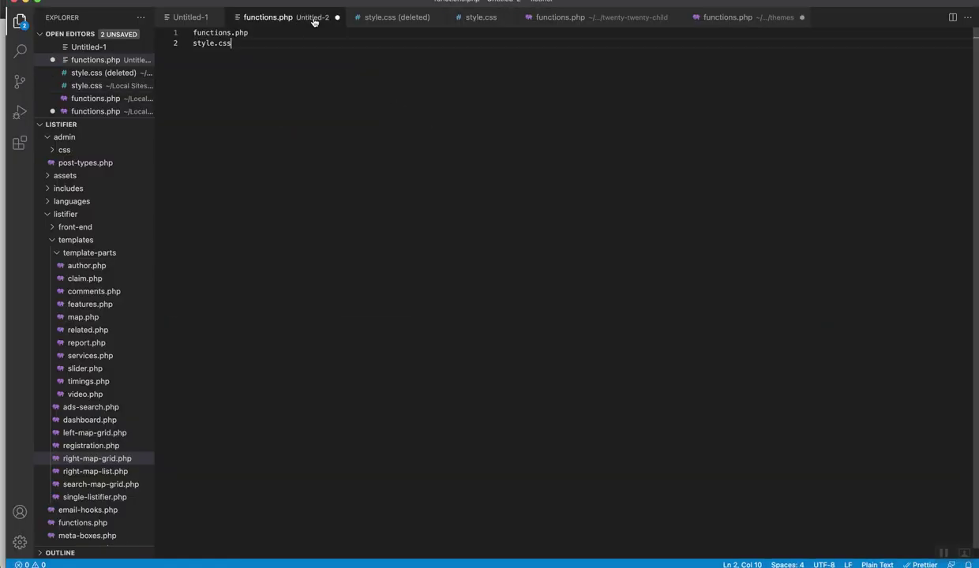
{"action": "left_click", "coordinate": [569, 18]}
{"action": "left_click", "coordinate": [734, 18]}
Select the cf_search_join, cf_search_where and cf_search_distinct functions for copying.
{"action": "scroll", "coordinate": [326, 229], "scroll_direction": "down", "scroll_amount": 20}
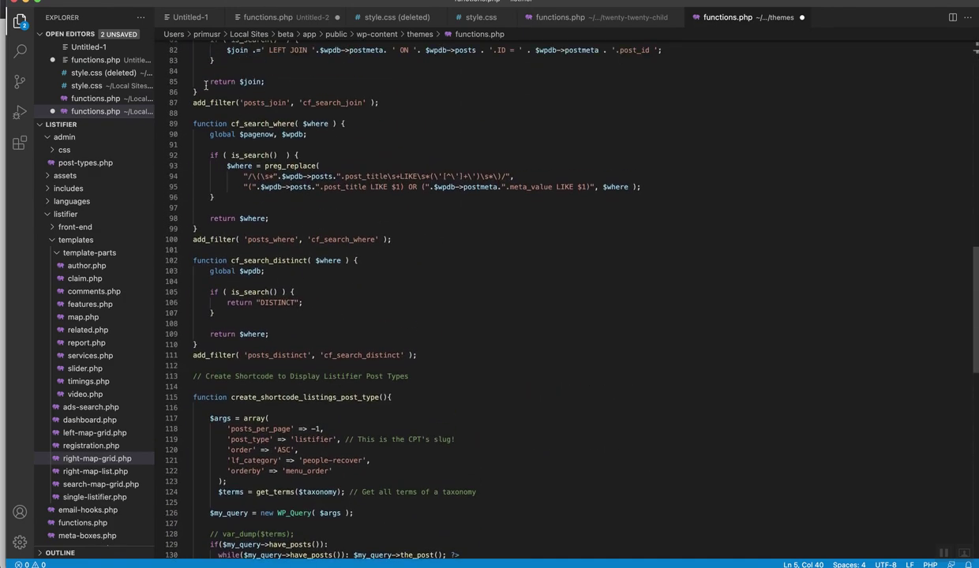
{"action": "left_click", "coordinate": [194, 124]}
{"action": "left_click_drag", "start_coordinate": [193, 124], "coordinate": [436, 439]}
{"action": "left_click", "coordinate": [316, 334]}
{"action": "left_click_drag", "start_coordinate": [435, 355], "coordinate": [180, 262]}
{"action": "key", "text": "cmd+c"}
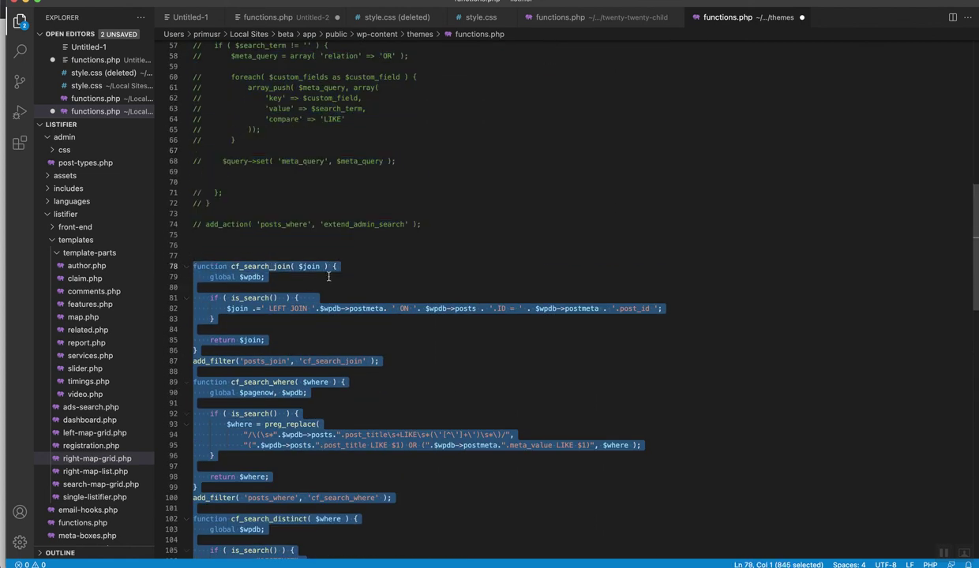
{"action": "scroll", "coordinate": [264, 154], "scroll_direction": "down", "scroll_amount": 5}
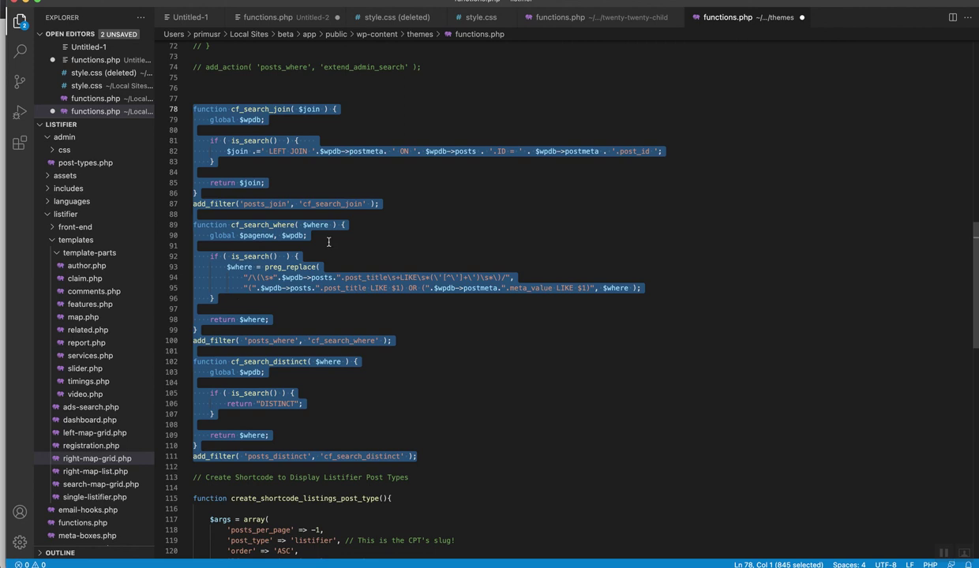
{"action": "left_click", "coordinate": [584, 24]}
Paste the search functions and add the comment 'Allow the user to search for custom fields in our content types'.
{"action": "key", "text": "Return"}
{"action": "key", "text": "Return"}
{"action": "key", "text": "Return"}
{"action": "key", "text": "cmd+v"}
{"action": "left_click", "coordinate": [194, 98]}
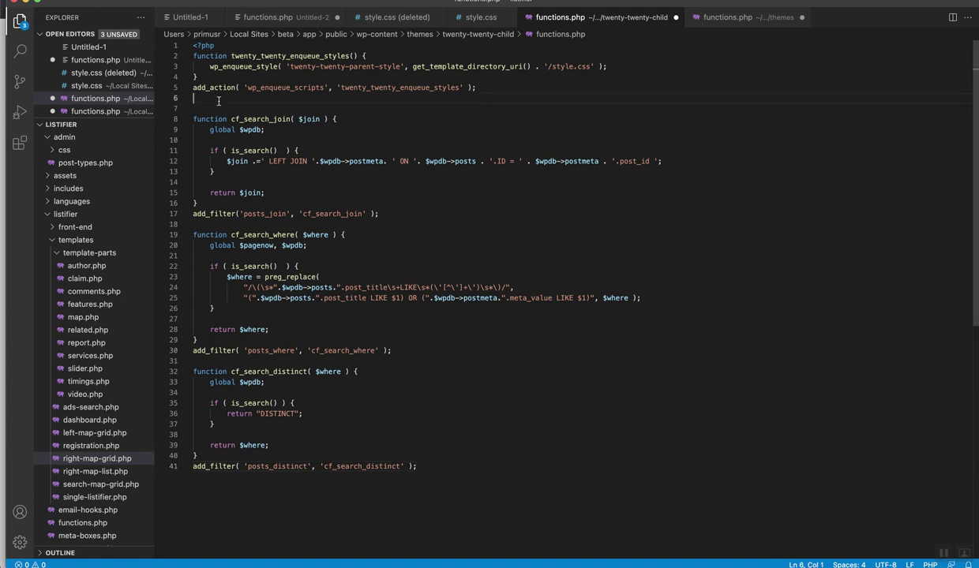
{"action": "key", "text": "Return"}
{"action": "key", "text": "Return"}
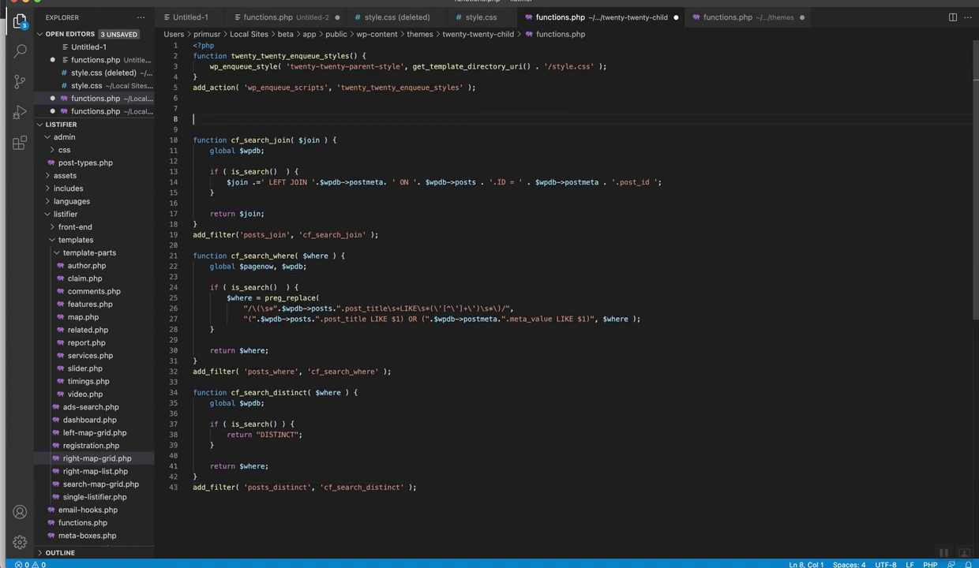
{"action": "type", "text": "Allow the user to search for "}
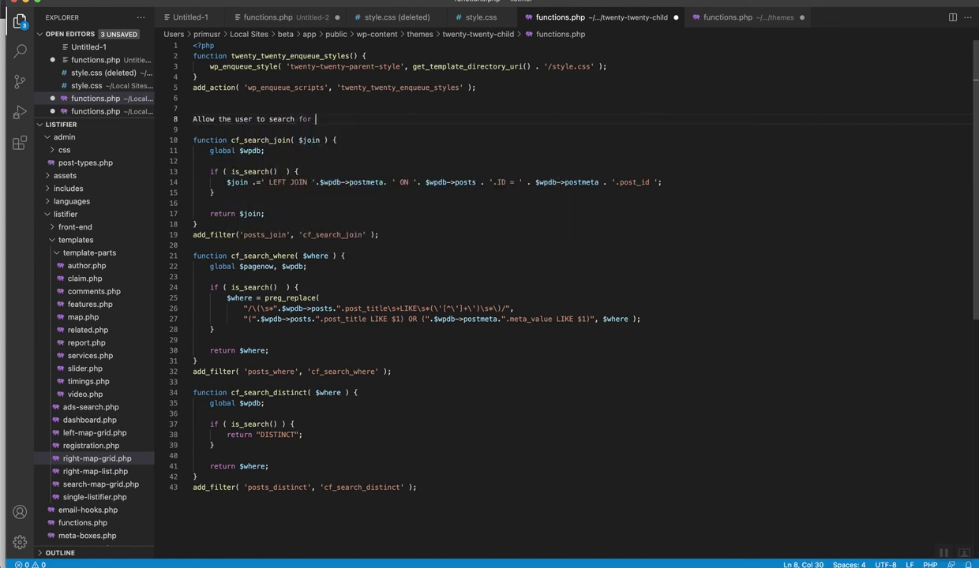
{"action": "type", "text": "custom fields"}
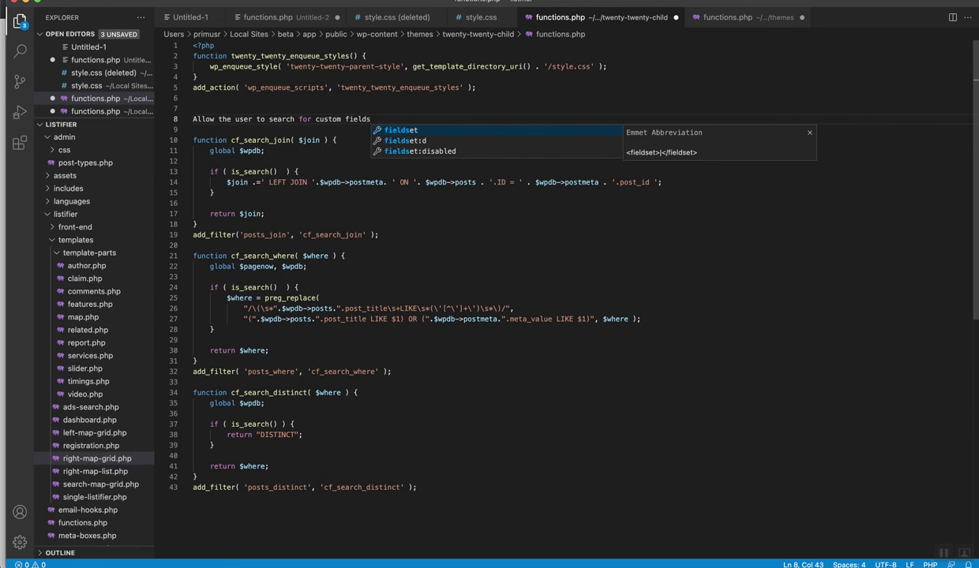
{"action": "type", "text": " in our content"}
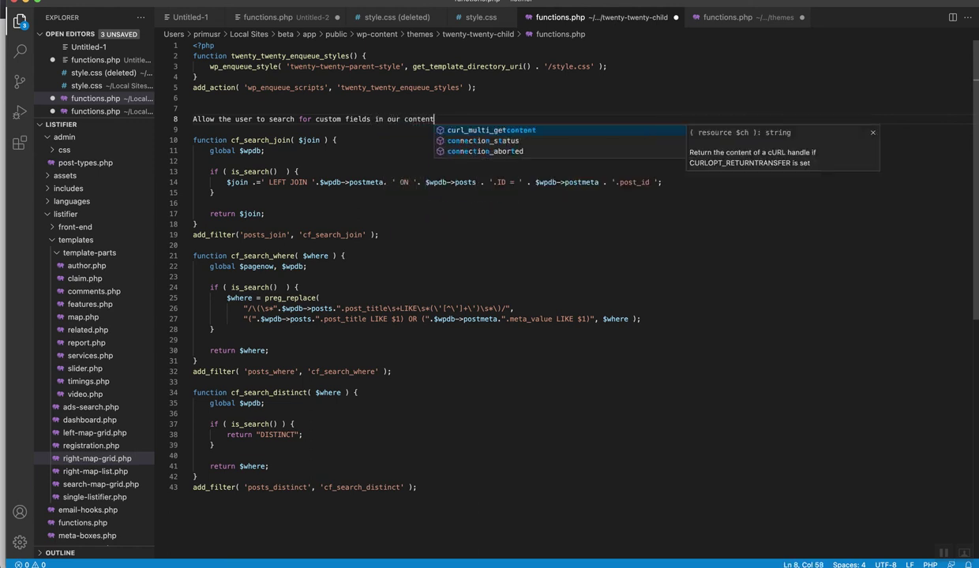
{"action": "type", "text": " types"}
{"action": "key", "text": "super+shift+Left"}
{"action": "key", "text": "super+slash"}
{"action": "left_click", "coordinate": [206, 119]}
Add the comment 'Include the parent theme's style' below the opening <?php line.
{"action": "left_click", "coordinate": [248, 88]}
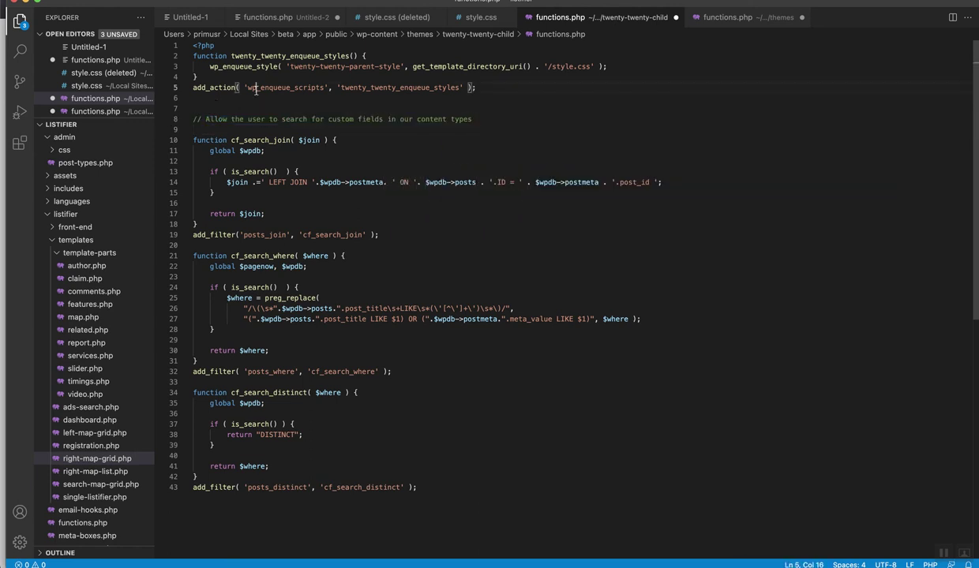
{"action": "left_click", "coordinate": [245, 50]}
{"action": "key", "text": "Return"}
{"action": "type", "text": "Include t"}
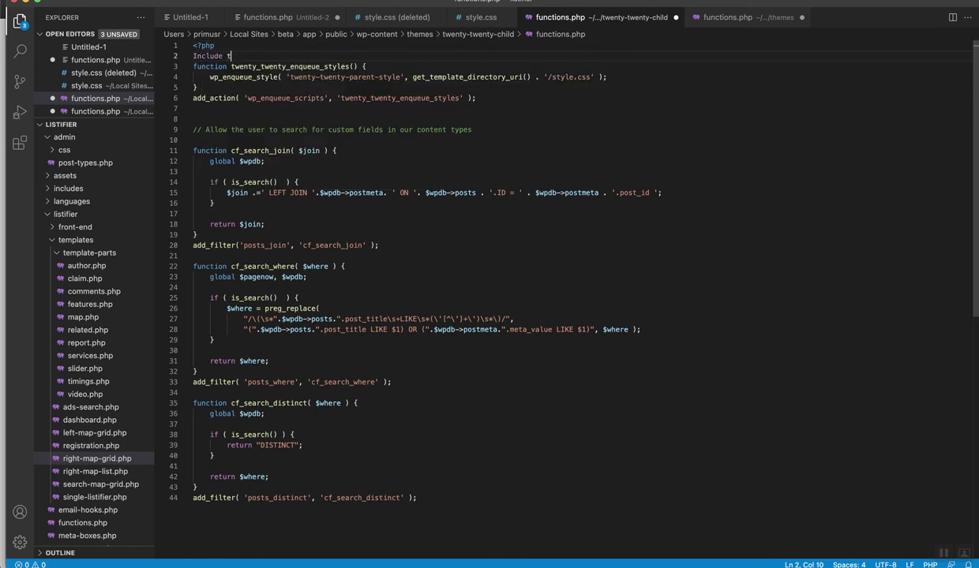
{"action": "type", "text": "he partn"}
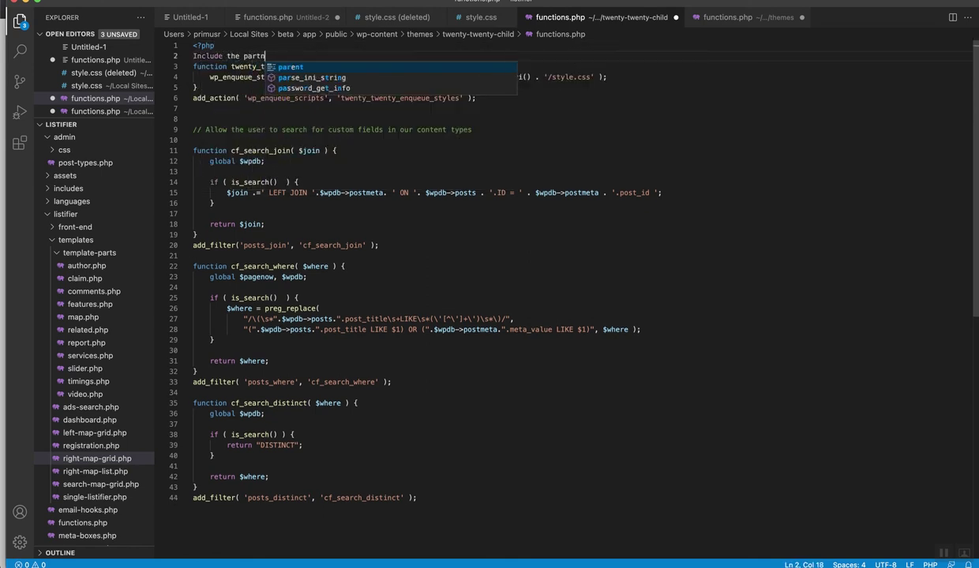
{"action": "key", "text": "BackSpace"}
{"action": "key", "text": "BackSpace"}
{"action": "key", "text": "BackSpace"}
{"action": "key", "text": "BackSpace"}
{"action": "key", "text": "BackSpace"}
{"action": "key", "text": "BackSpace"}
{"action": "key", "text": "BackSpace"}
{"action": "type", "text": "e parent them"}
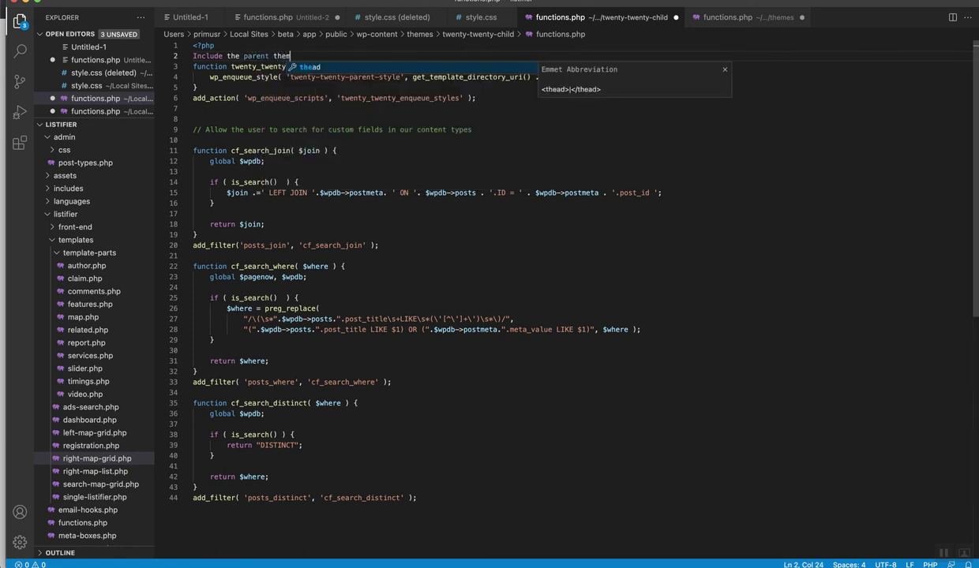
{"action": "type", "text": "es style"}
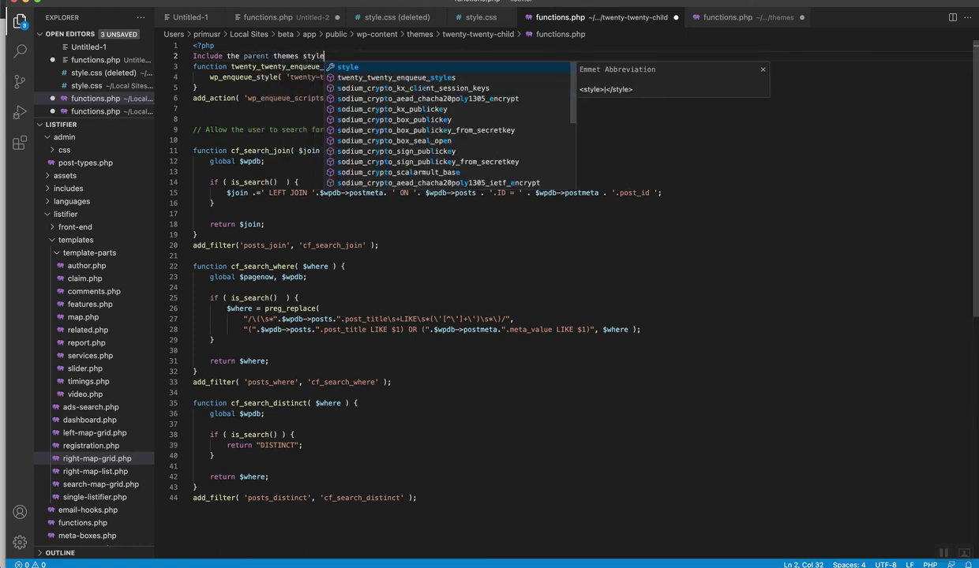
{"action": "key", "text": "shift+super+Left"}
{"action": "key", "text": "super+slash"}
{"action": "left_click", "coordinate": [263, 98]}
{"action": "left_click", "coordinate": [308, 55]}
{"action": "type", "text": "'"}
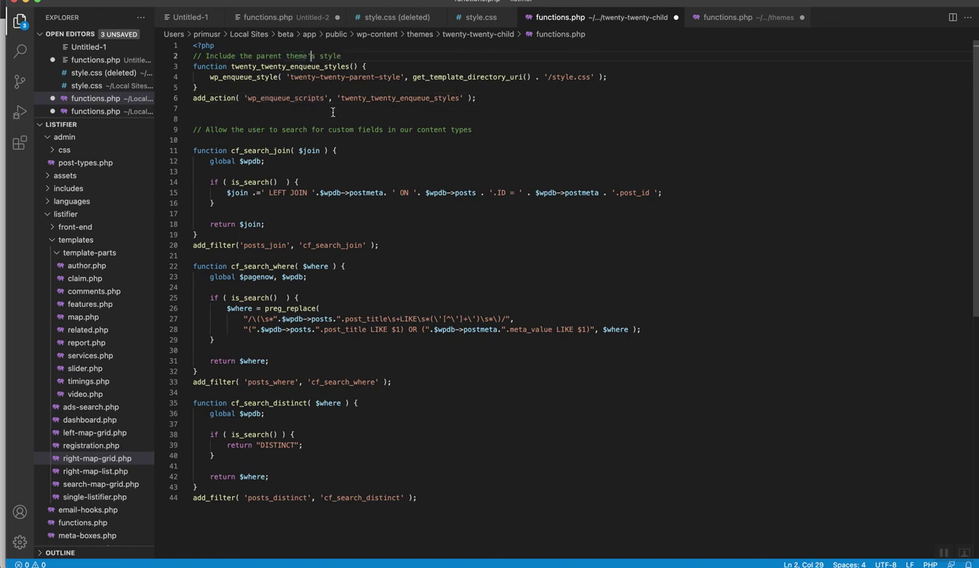
Remove the empty line above cf_search_join and save functions.php.
{"action": "left_click", "coordinate": [282, 140]}
{"action": "key", "text": "BackSpace"}
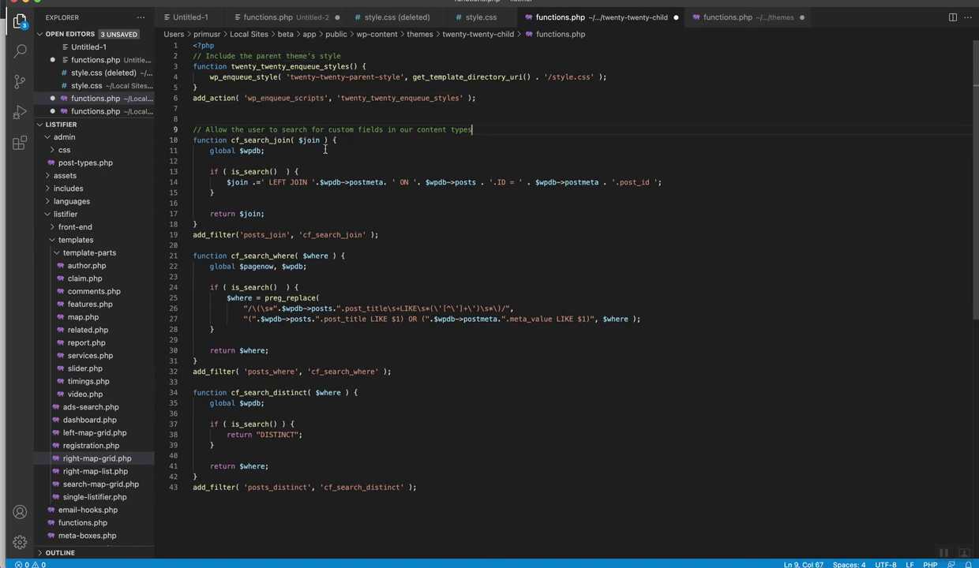
{"action": "key", "text": "super+s"}
Back in Chrome, search the Beta site for 'yellowjacket' to find the 2019 reviews article.
{"action": "key", "text": "super+Tab"}
{"action": "key", "text": "super+Tab"}
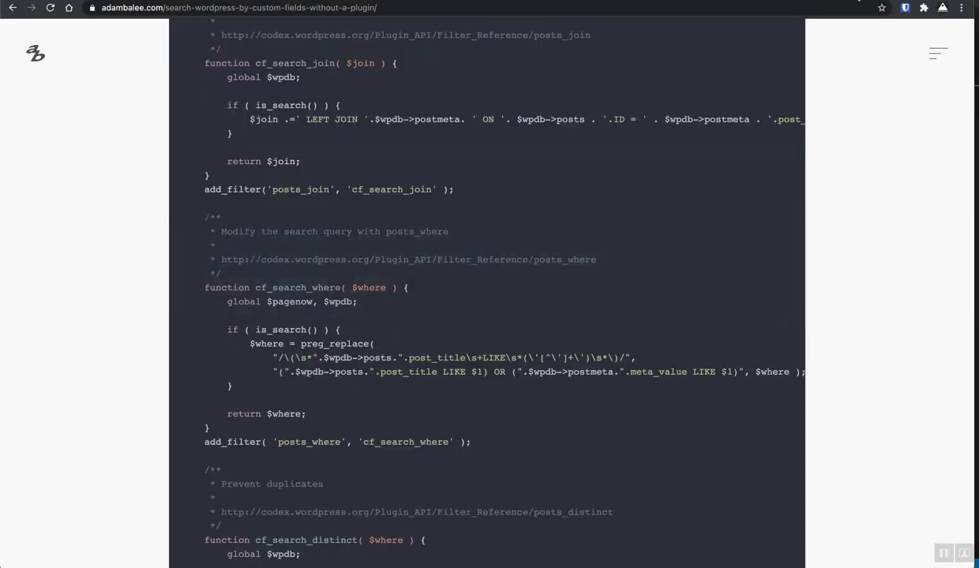
{"action": "key", "text": "ctrl+Tab"}
{"action": "left_click", "coordinate": [42, 35]}
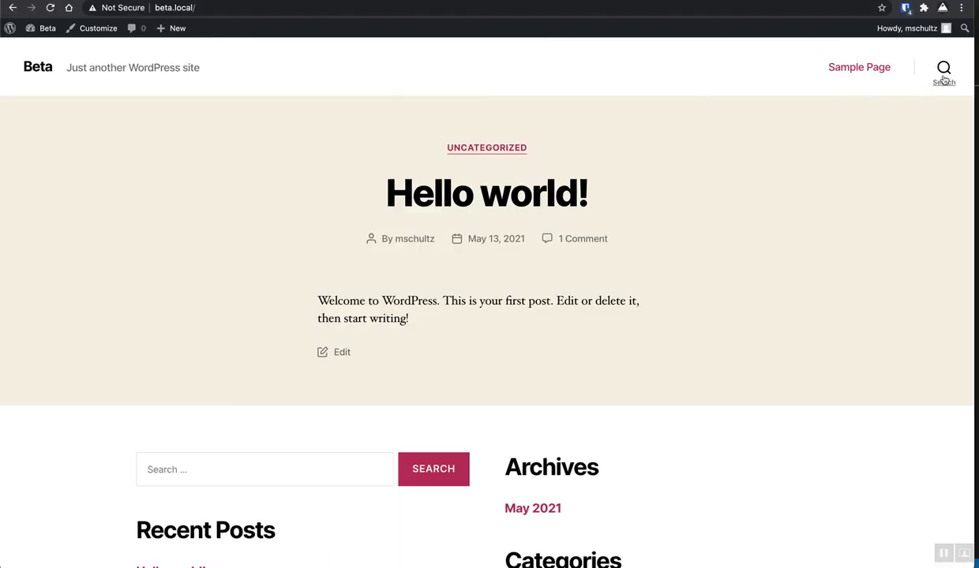
{"action": "left_click", "coordinate": [943, 69]}
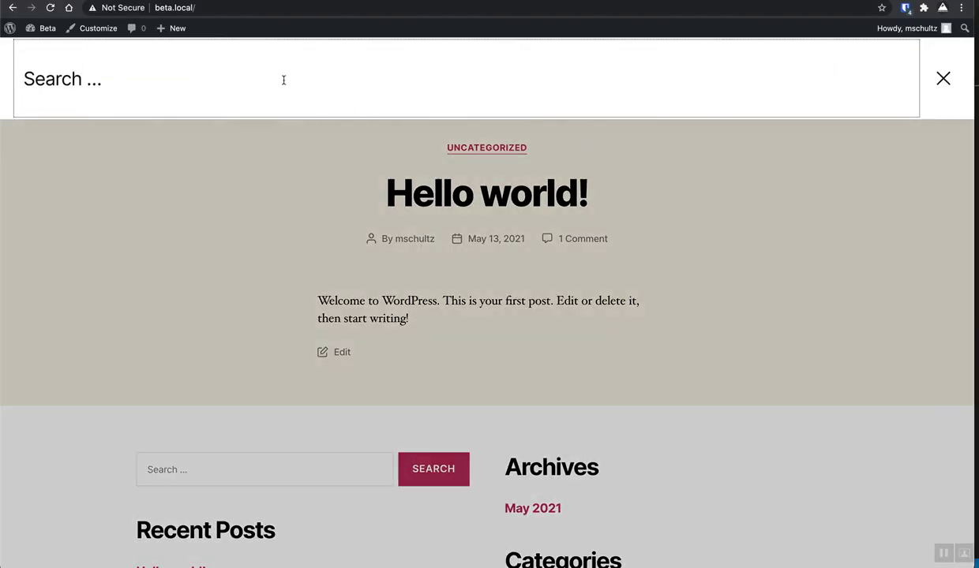
{"action": "type", "text": "yellowjac"}
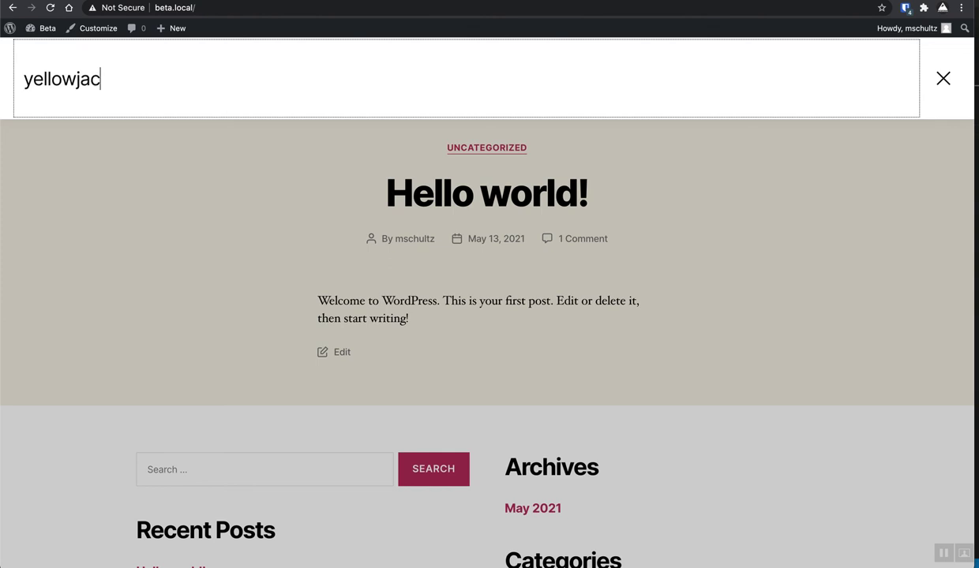
{"action": "type", "text": "ket"}
{"action": "key", "text": "Return"}
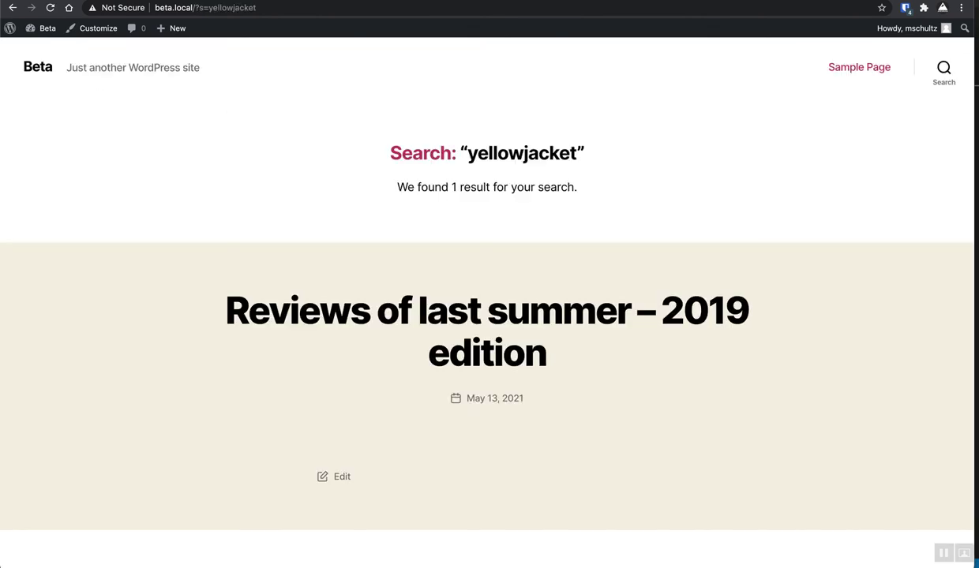